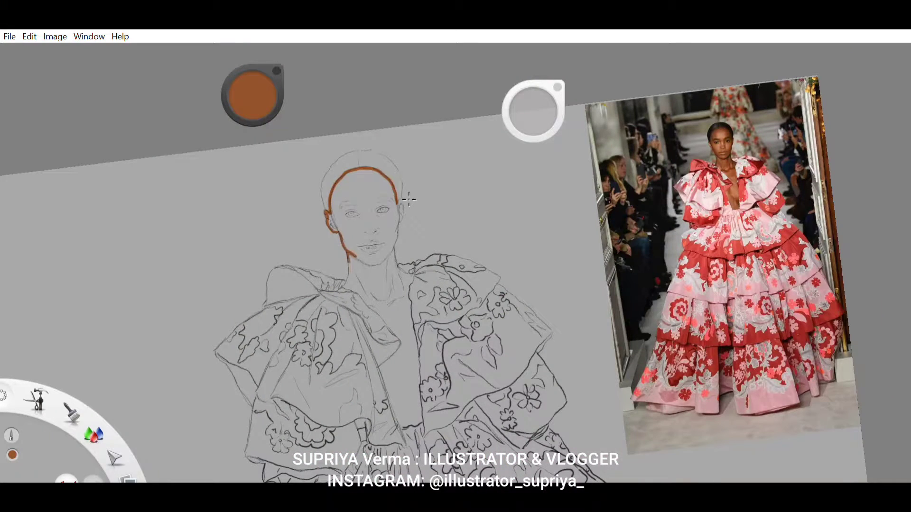
Outline the neck's right edge and brush the skin tone onto both ears
mouse_move(381, 369)
left_mouse_down()
mouse_move(417, 360)
mouse_move(392, 251)
left_mouse_up()
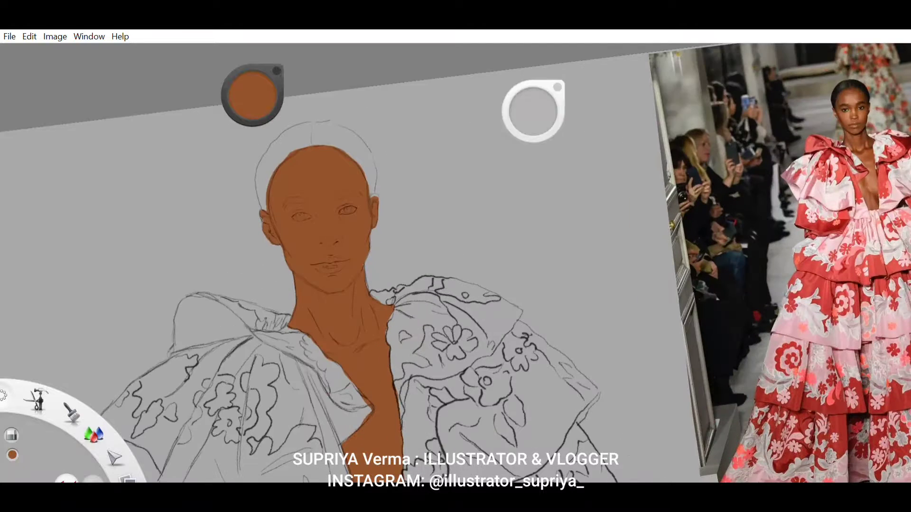
key("b")
left_click_drag(375, 194, 377, 214)
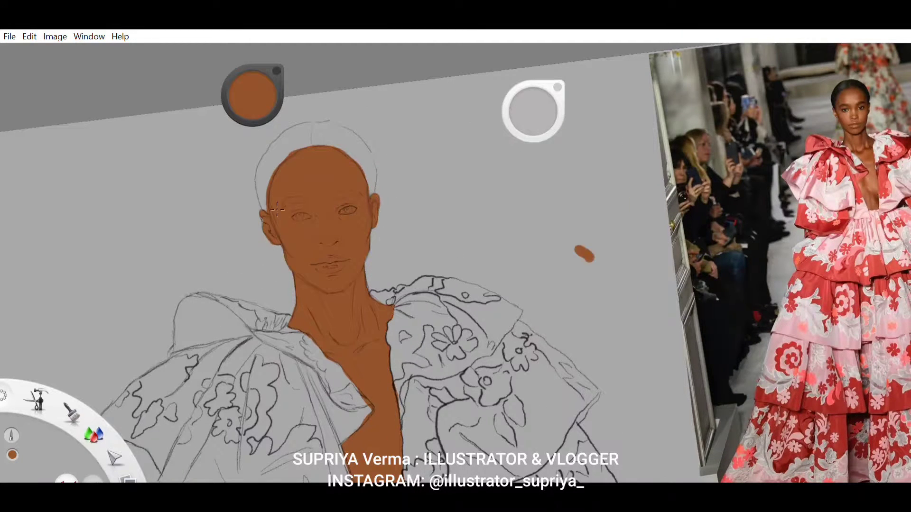
mouse_move(264, 210)
left_mouse_down()
mouse_move(261, 236)
mouse_move(260, 227)
left_mouse_up()
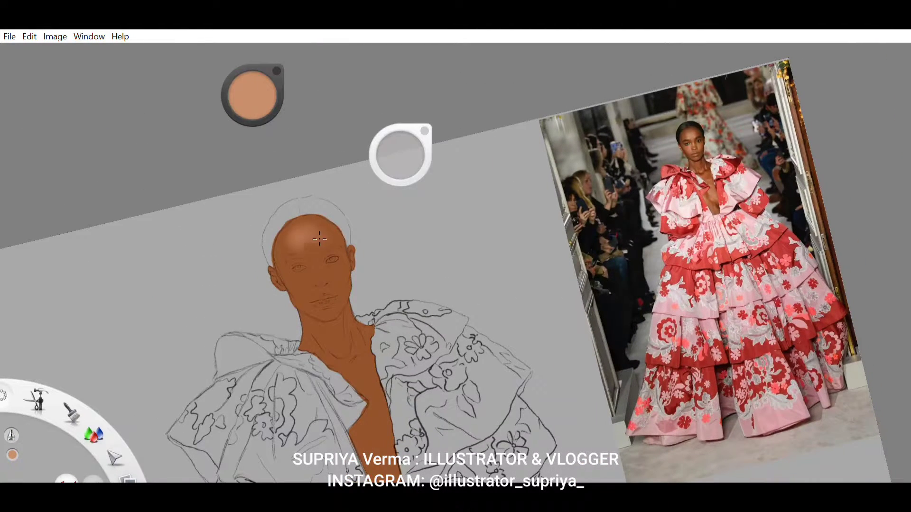
Add peach highlights to forehead, cheeks and neck, and darken the left face, temple and nose bridge
mouse_move(319, 239)
left_mouse_down()
mouse_move(309, 244)
mouse_move(351, 278)
left_mouse_up()
left_click_drag(291, 277, 305, 287)
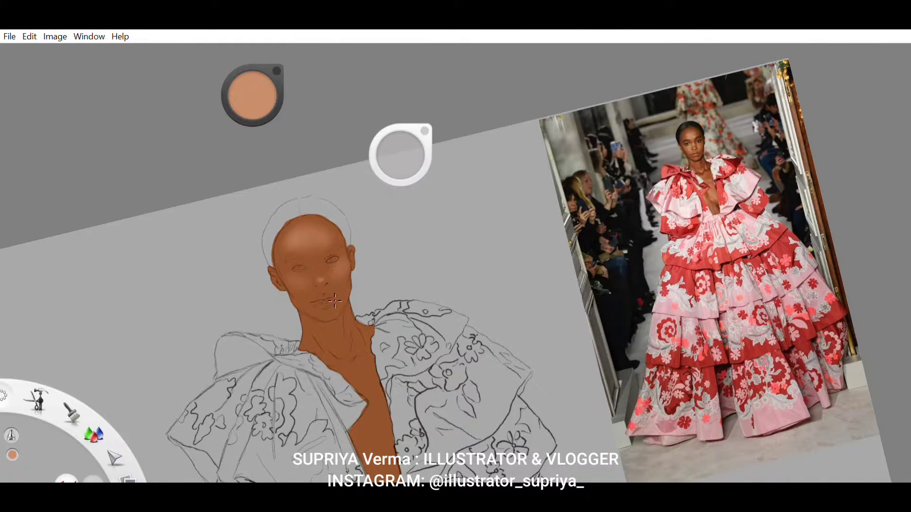
left_click_drag(346, 311, 348, 342)
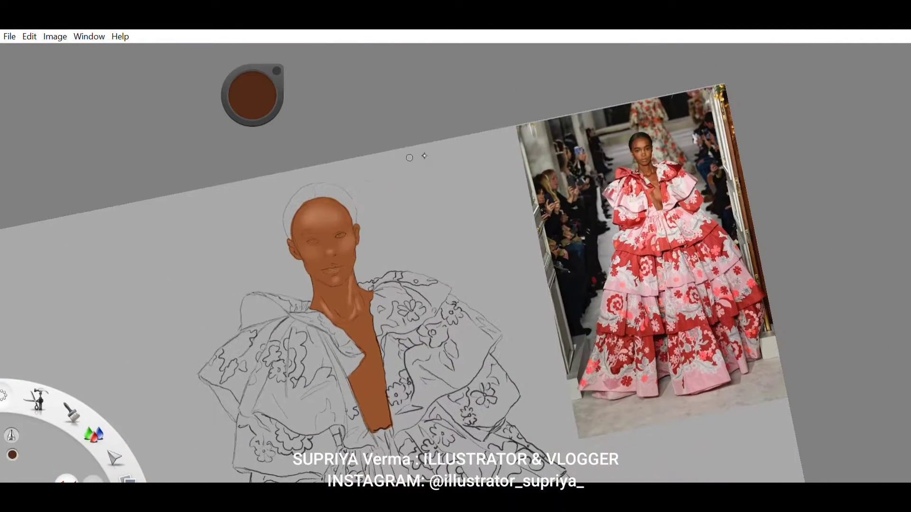
left_click_drag(303, 242, 297, 264)
left_click_drag(300, 207, 295, 240)
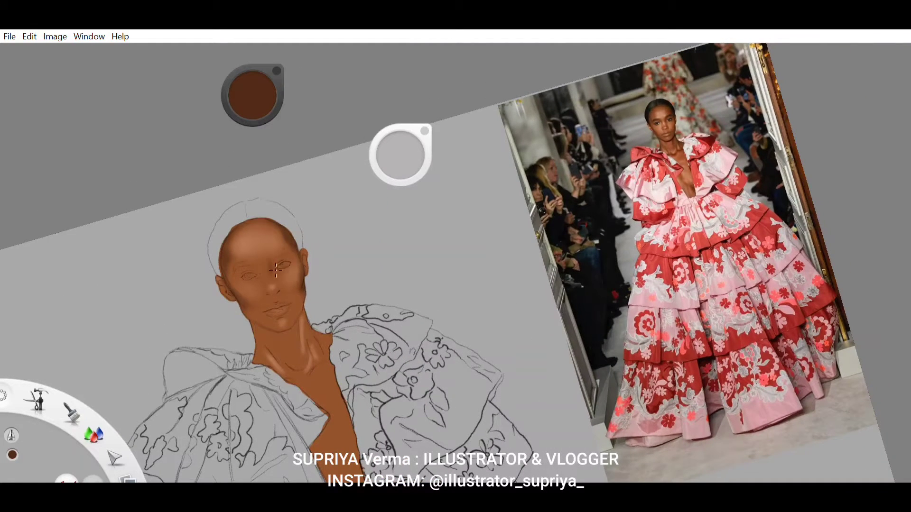
left_click_drag(260, 267, 254, 275)
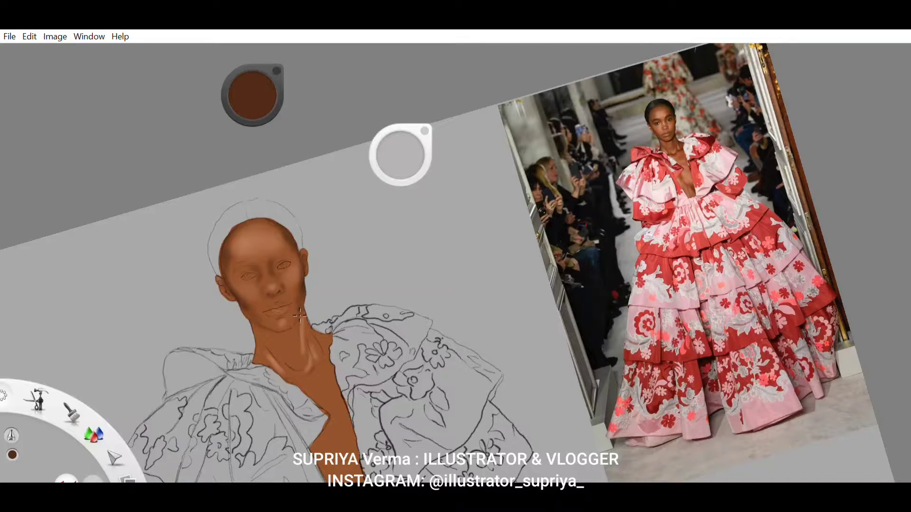
Shade the neck below the jaw, near the collarbone and along both sides
left_click_drag(304, 315, 261, 344)
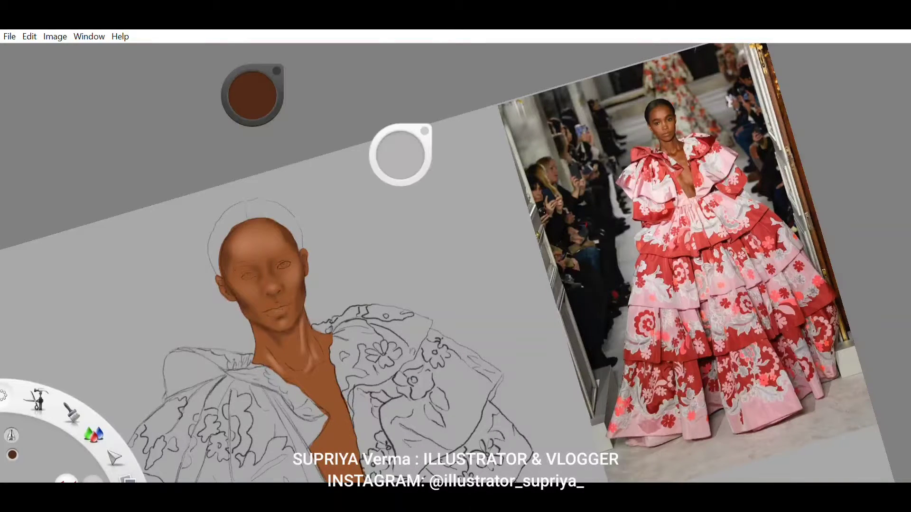
left_click_drag(313, 363, 316, 375)
mouse_move(325, 332)
left_mouse_down()
mouse_move(313, 358)
mouse_move(281, 347)
left_mouse_up()
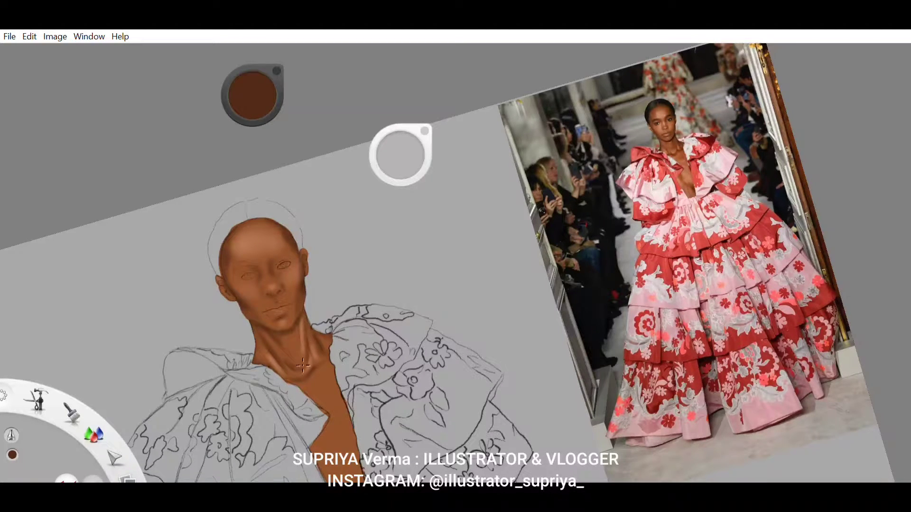
left_click_drag(319, 353, 308, 340)
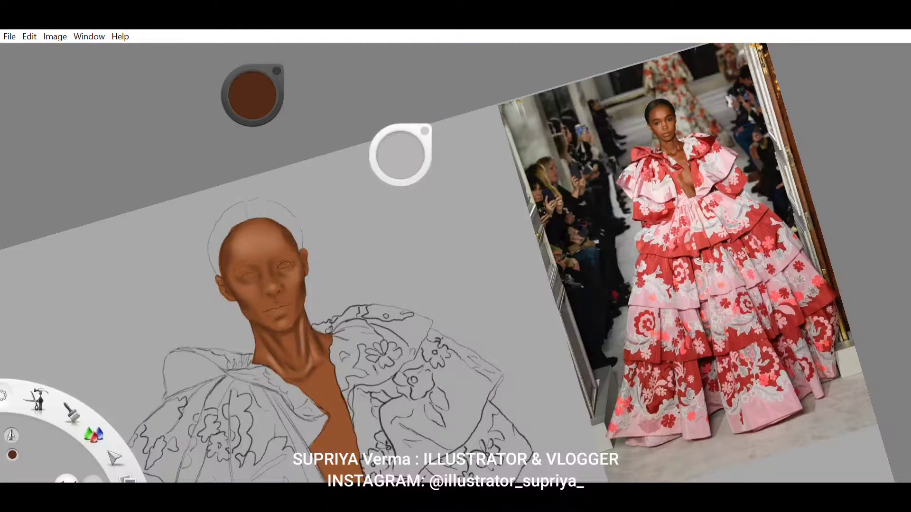
Repaint light peach chest and neck highlights using tones sampled from the skin, then zoom onto the face
left_click(295, 274, "alt")
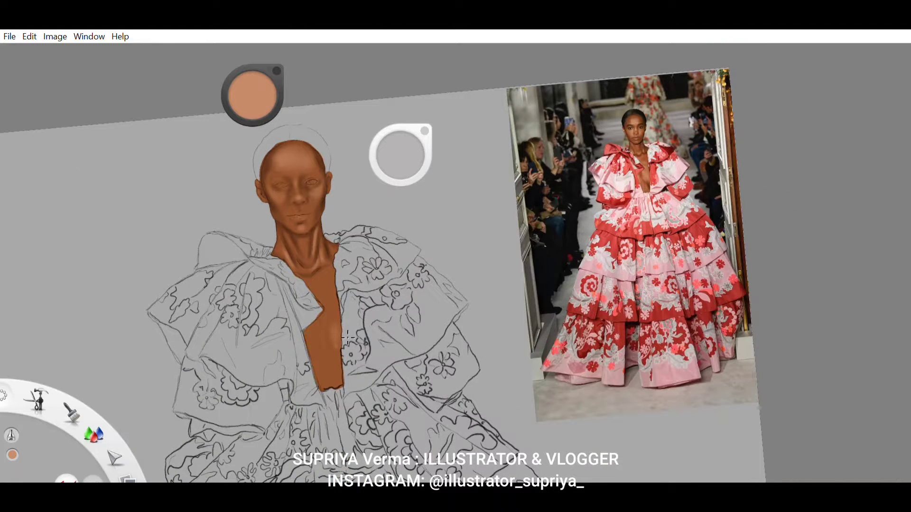
mouse_move(347, 337)
left_mouse_down()
mouse_move(333, 318)
mouse_move(332, 350)
left_mouse_up()
left_click(333, 332, "alt")
left_click(349, 340, "alt")
left_click(335, 336, "alt")
left_click_drag(323, 295, 342, 327)
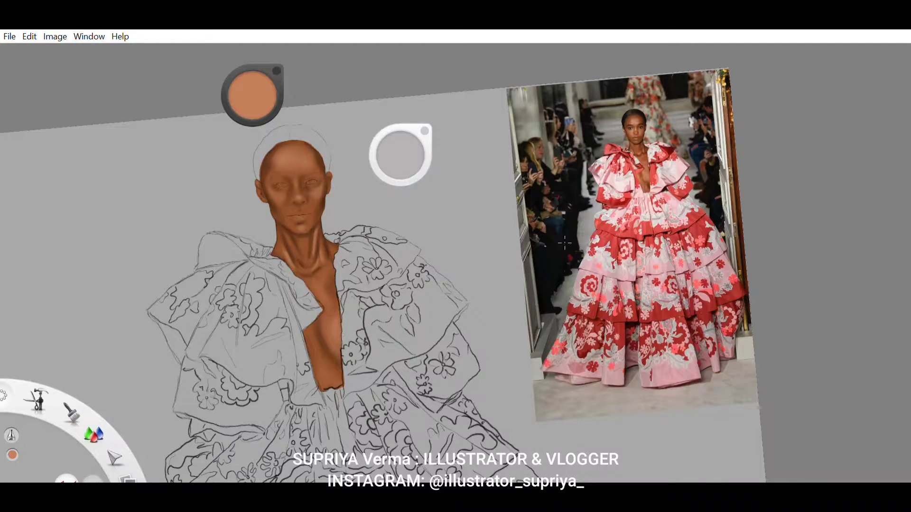
left_click_drag(320, 240, 327, 252)
left_click(342, 284, "alt")
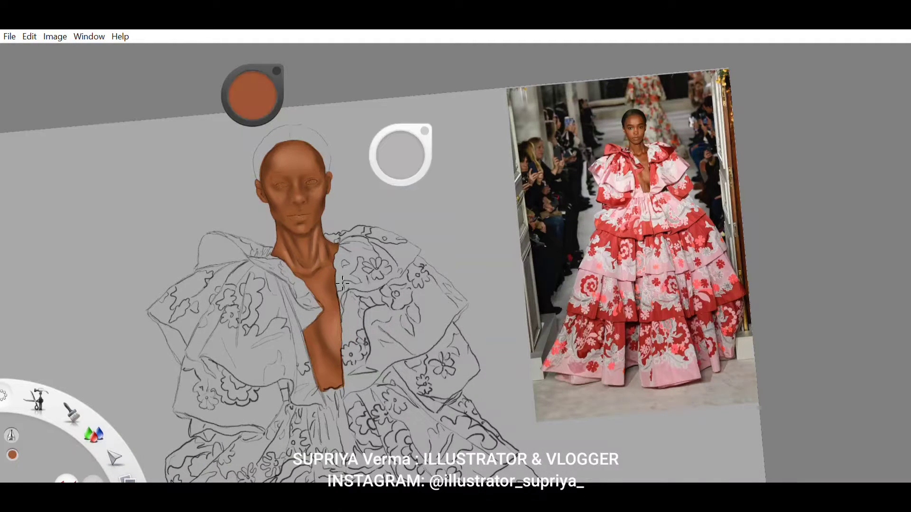
left_click(335, 323, "alt")
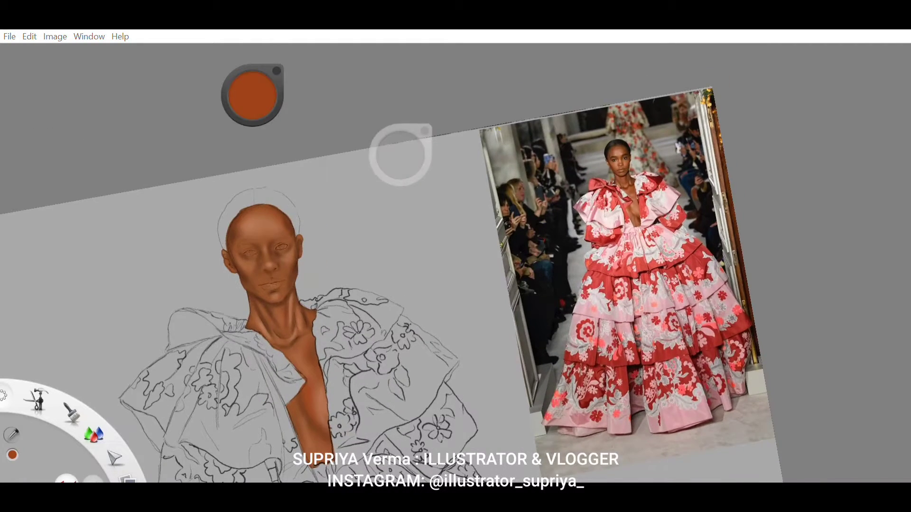
left_click_drag(332, 237, 389, 267)
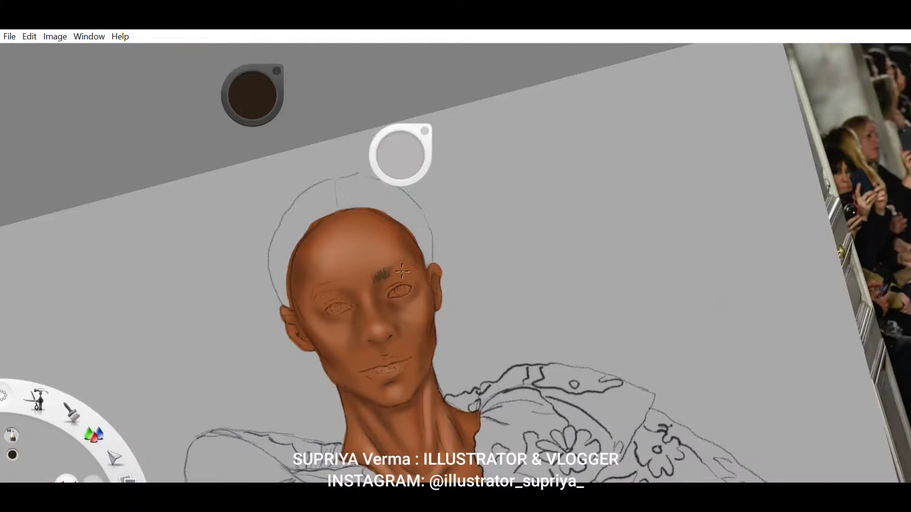
Darken both eyebrows and paint the left iris dark brown
left_click_drag(387, 277, 400, 267)
left_click_drag(347, 285, 326, 290)
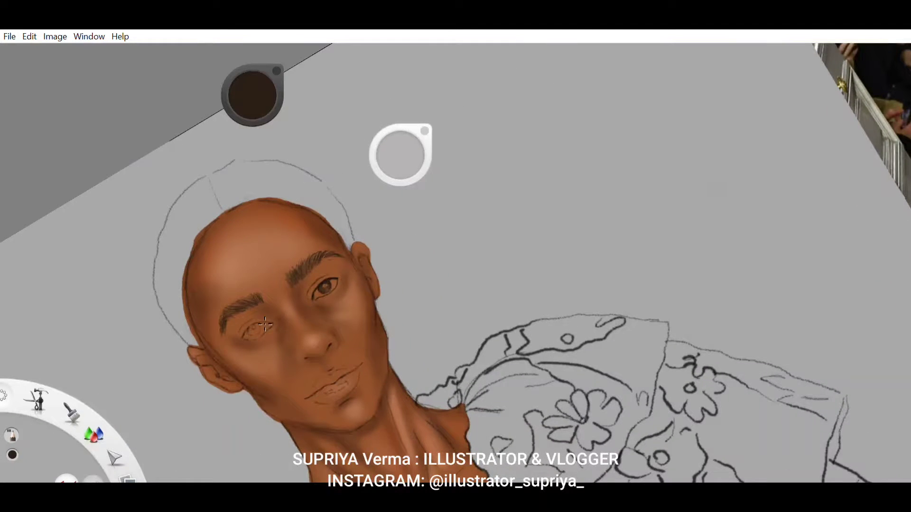
left_click_drag(250, 330, 258, 329)
Add near-white eye highlights and brighten the right lower lid, then sample salmon and dark browns
left_click_drag(252, 95, 252, 57)
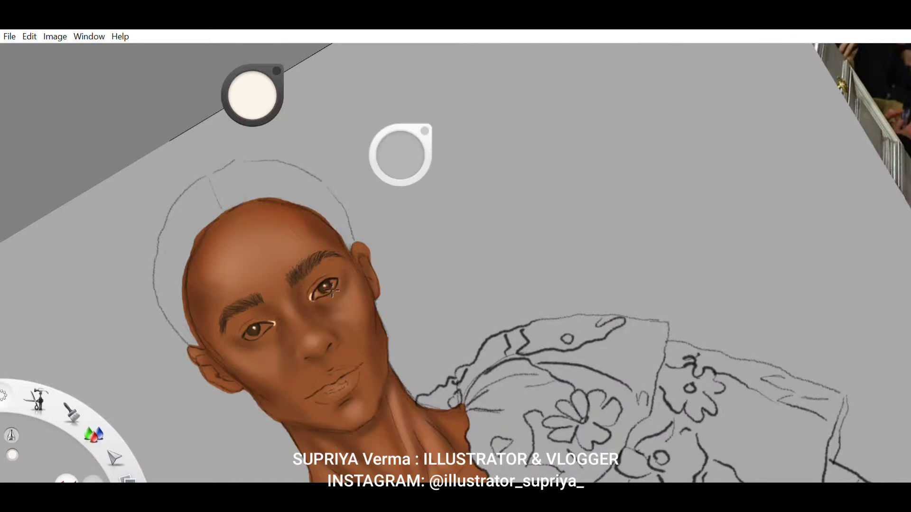
left_click_drag(314, 296, 328, 291)
left_click_drag(265, 327, 274, 324)
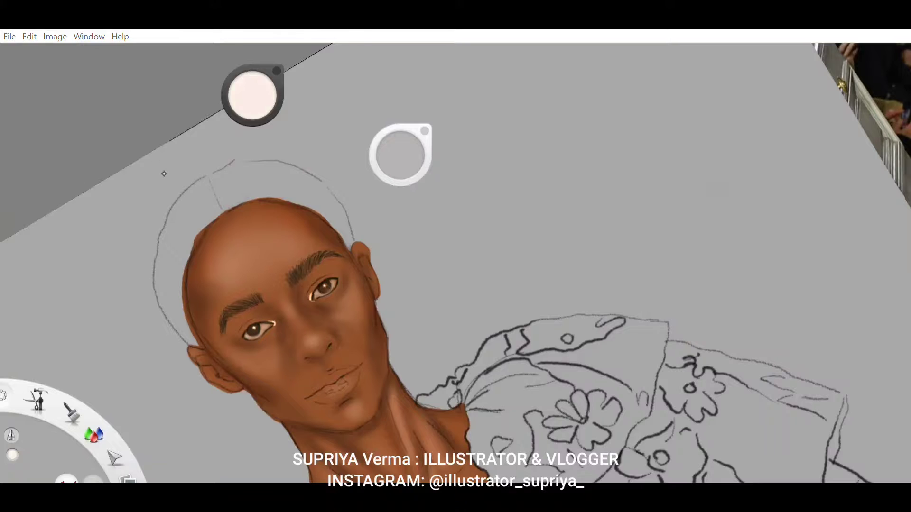
left_click(327, 296, "alt")
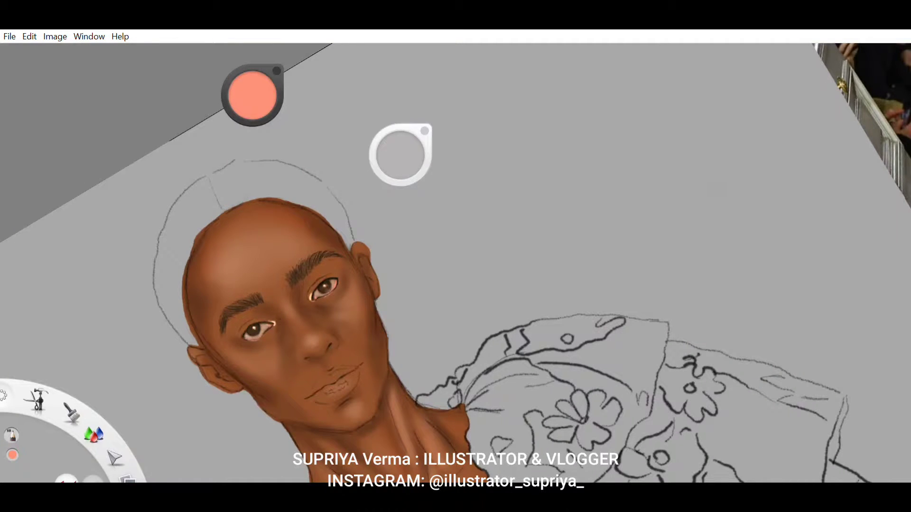
left_click(343, 341, "alt")
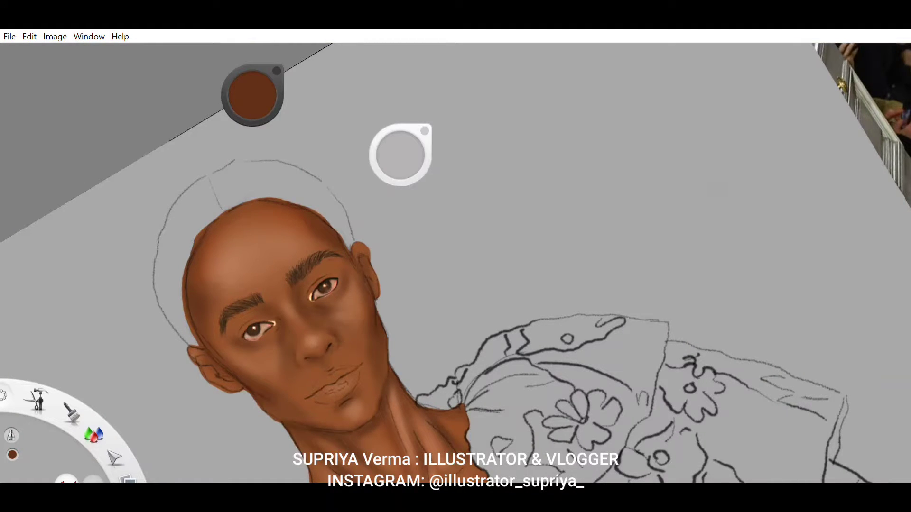
left_click(241, 374, "alt")
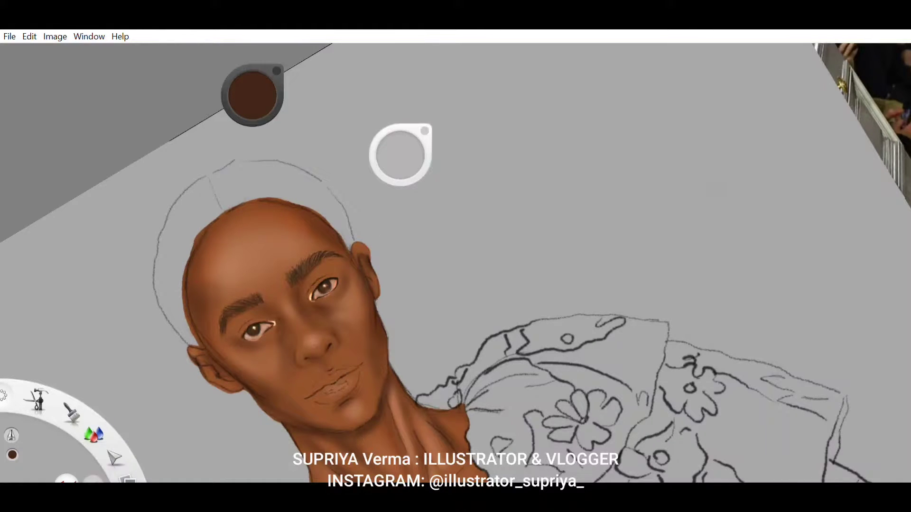
scroll(364, 435, "down", 5)
Outline the upper lip and fill both lips solid red
scroll(194, 170, "up", 5)
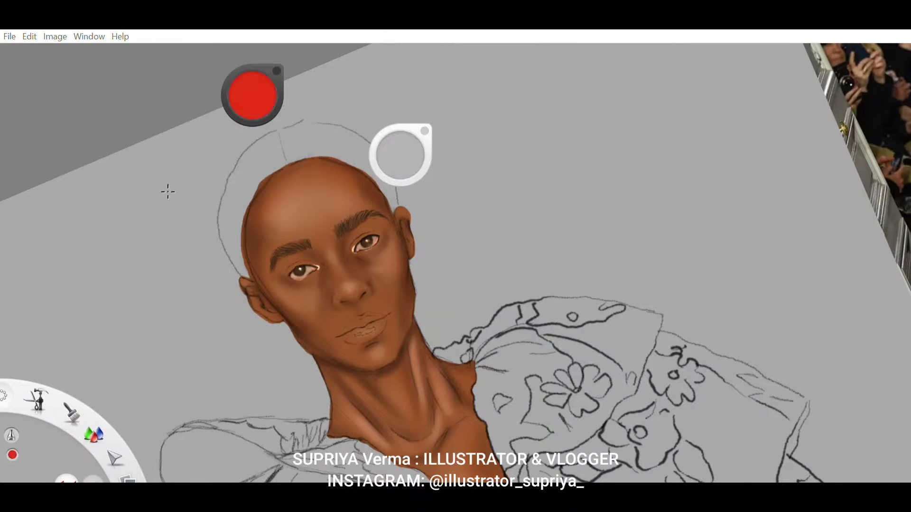
scroll(339, 319, "up", 5)
left_click_drag(356, 296, 402, 287)
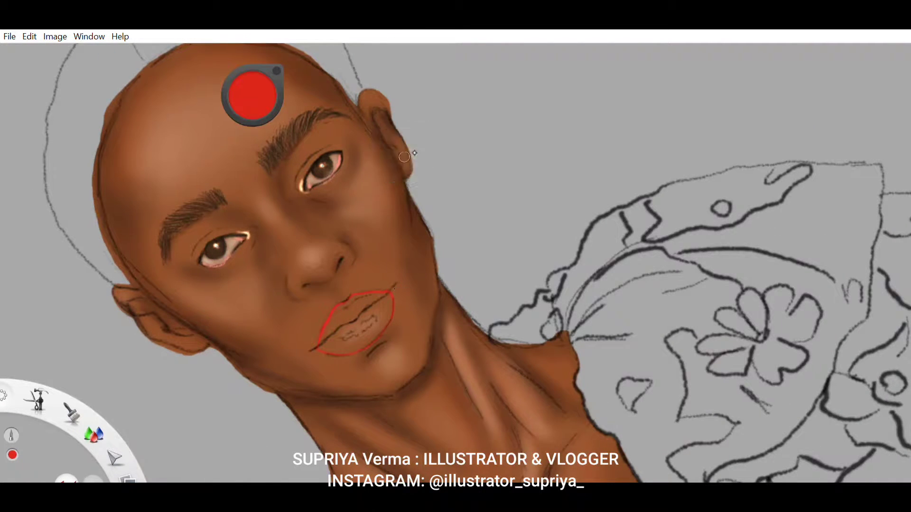
left_click(360, 316)
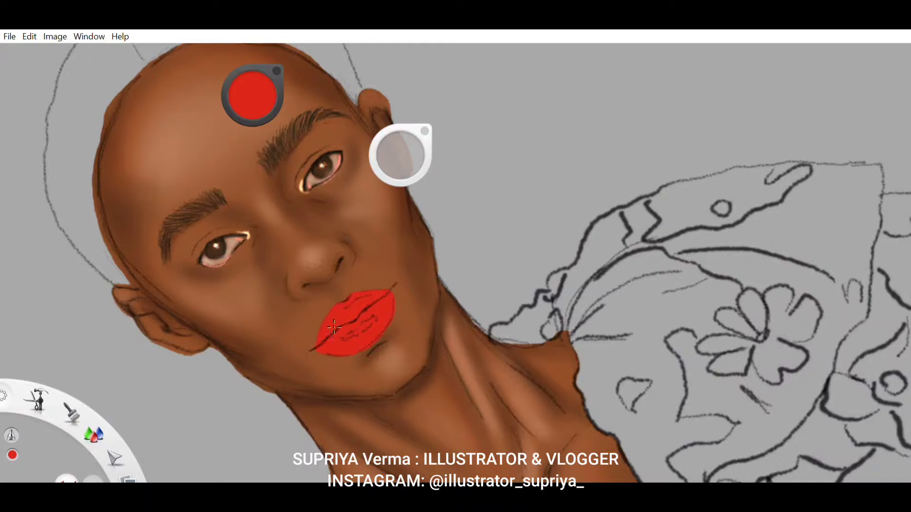
Shade the lips with a darker red and add light pink highlights
left_click_drag(344, 327, 396, 286)
left_click_drag(313, 351, 329, 313)
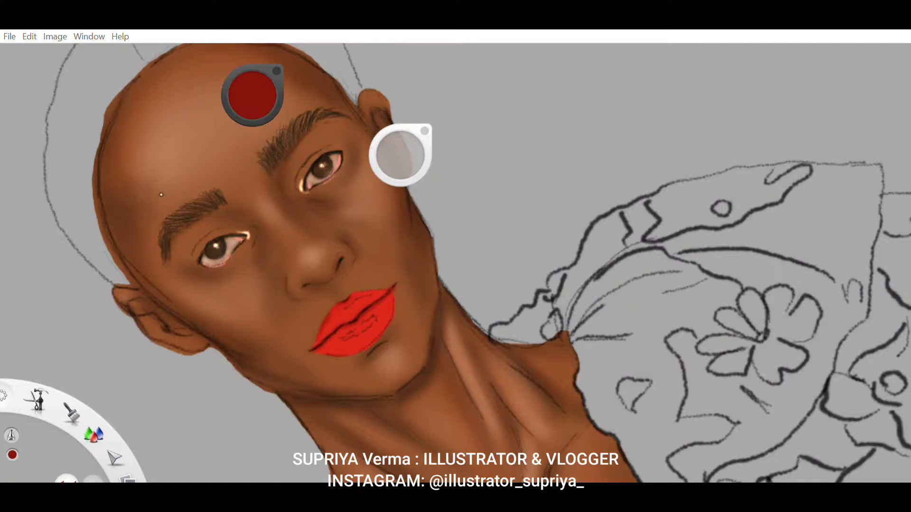
left_click(397, 290, "alt")
left_click_drag(392, 290, 372, 300)
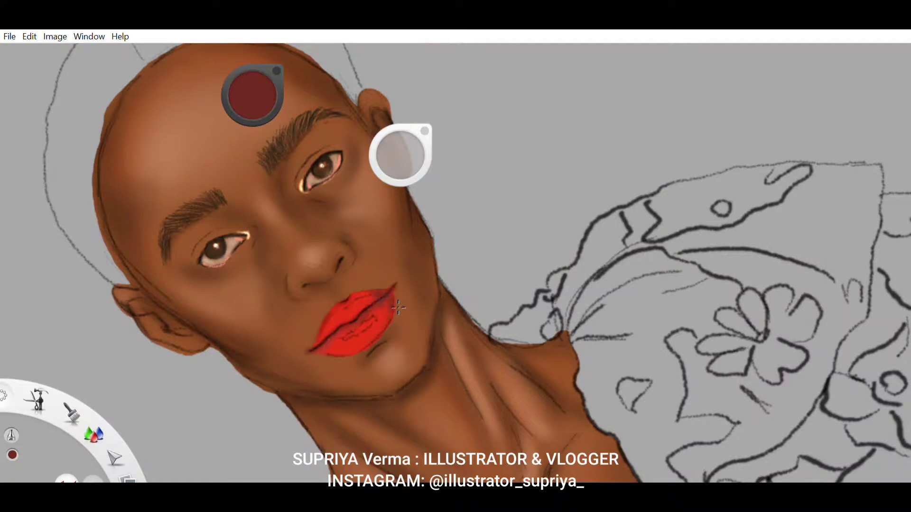
mouse_move(350, 329)
left_mouse_down()
mouse_move(325, 338)
mouse_move(372, 315)
mouse_move(368, 292)
left_mouse_up()
left_click_drag(328, 321, 345, 306)
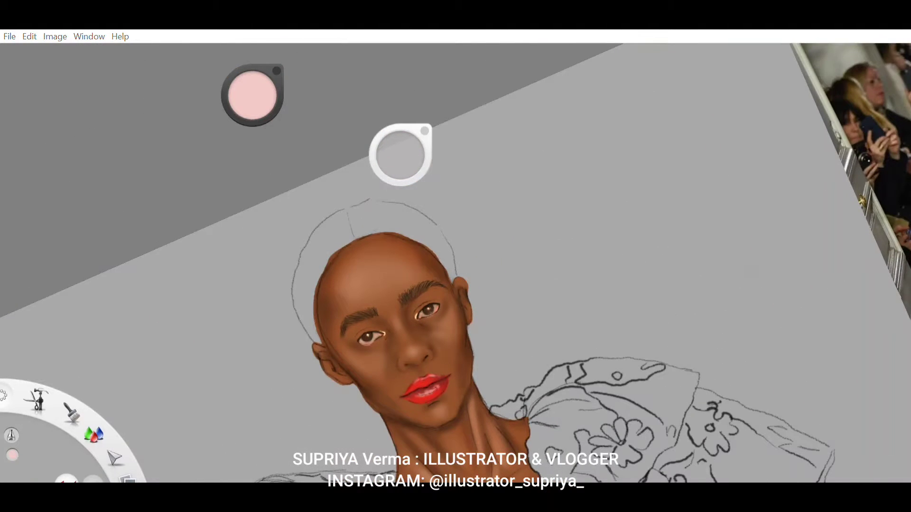
Outline the hair around the head and fill it black, undoing a stray mark near the ear
left_click_drag(328, 345, 355, 239)
mouse_move(351, 201)
left_mouse_down()
mouse_move(458, 287)
mouse_move(344, 238)
mouse_move(318, 346)
left_mouse_up()
left_click(403, 223)
left_click(313, 294)
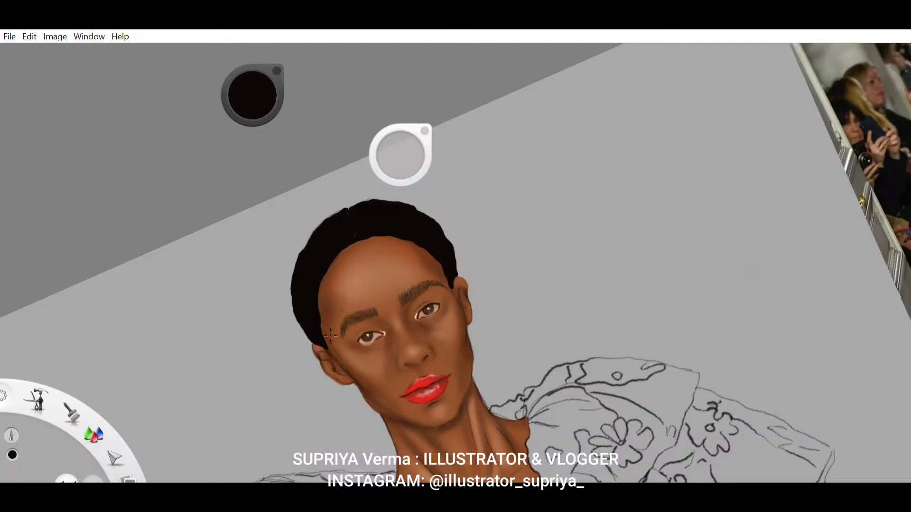
key("ctrl+z")
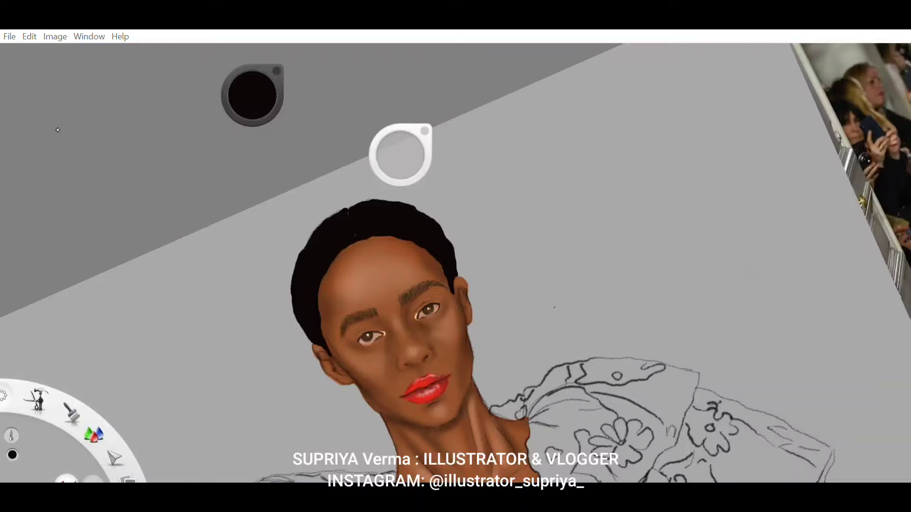
Repaint the hair in dark brown with a light sheen on top, erase excess, and fit the view
left_click_drag(332, 219, 304, 313)
mouse_move(375, 228)
left_mouse_down()
mouse_move(420, 209)
mouse_move(332, 246)
left_mouse_up()
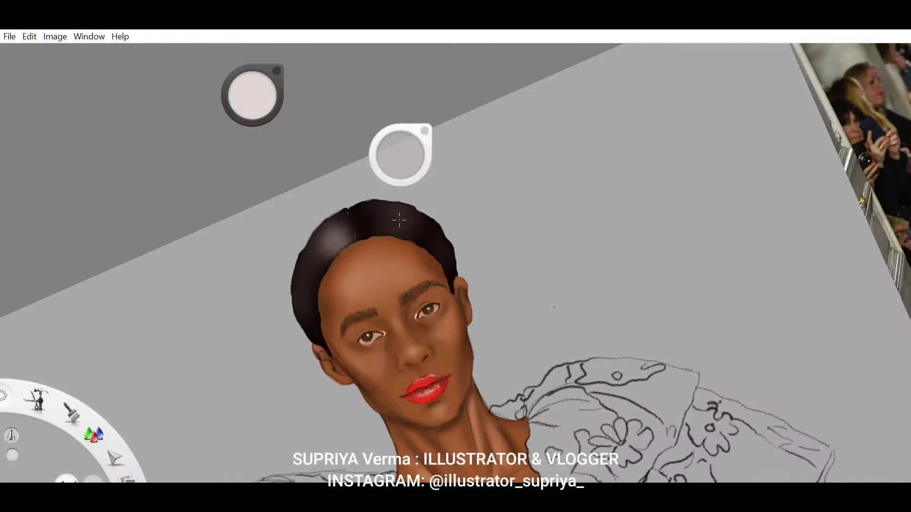
left_click_drag(380, 209, 445, 251)
left_click_drag(332, 223, 304, 303)
left_click_drag(407, 227, 441, 244)
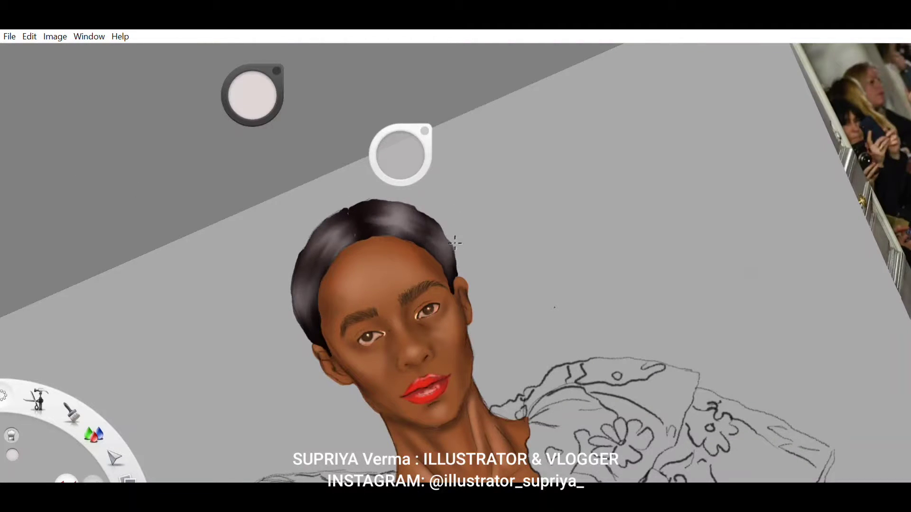
left_click_drag(360, 209, 418, 231)
key("e")
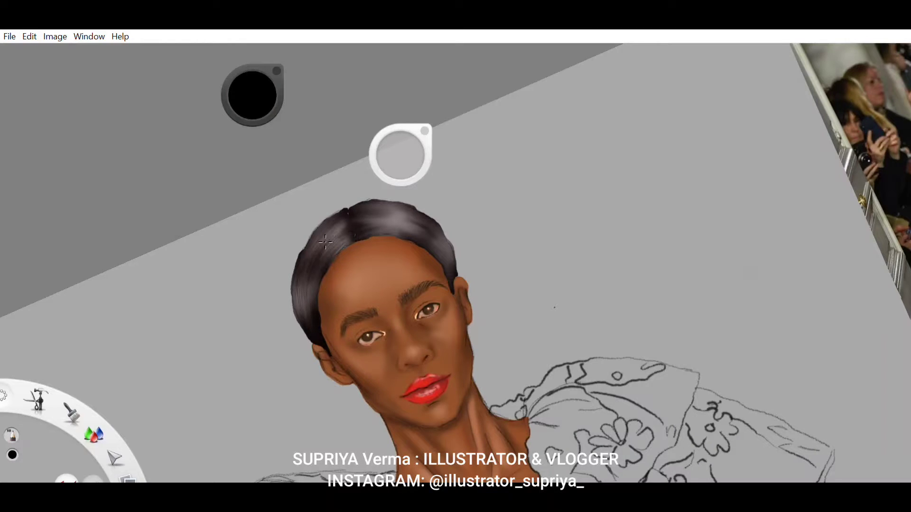
key("Home")
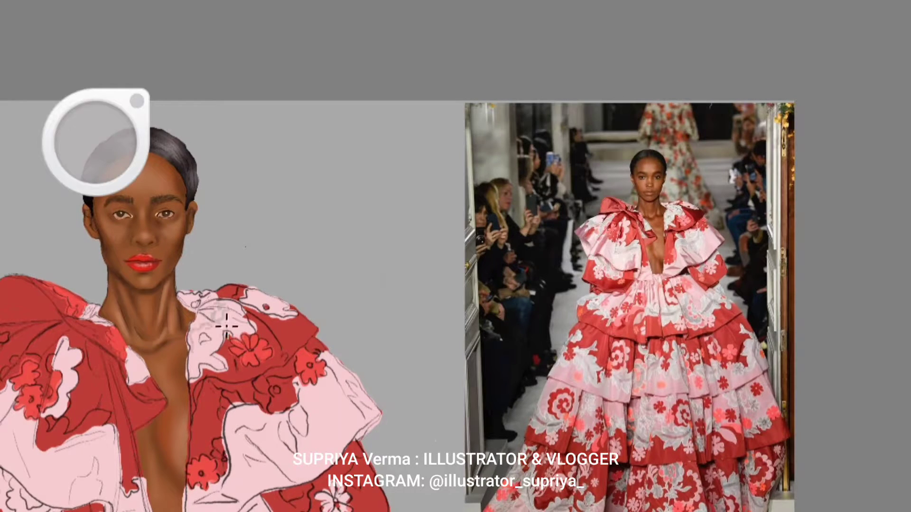
Shade the pink collar and sleeve in grey and paint grey-pink patches on the lower-left skirt
left_click_drag(220, 313, 194, 348)
mouse_move(296, 380)
left_mouse_down()
mouse_move(298, 424)
mouse_move(285, 449)
mouse_move(240, 424)
left_mouse_up()
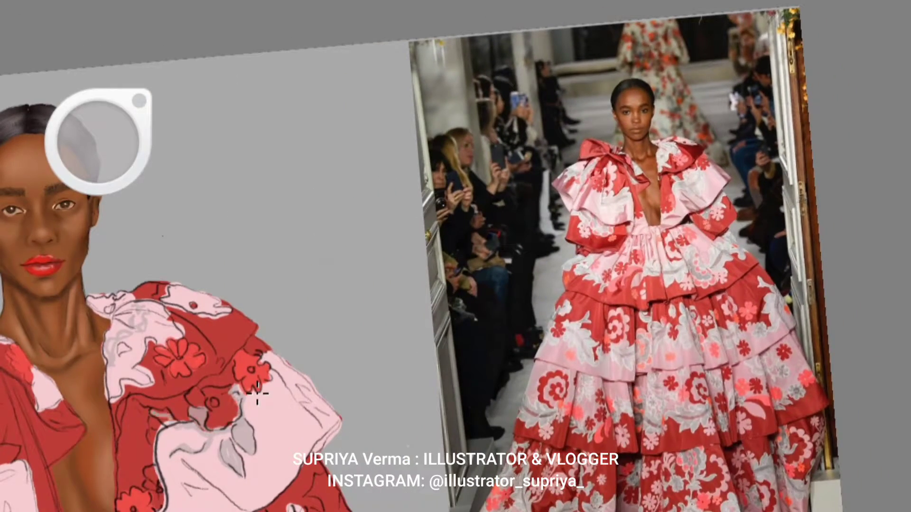
left_click(100, 142)
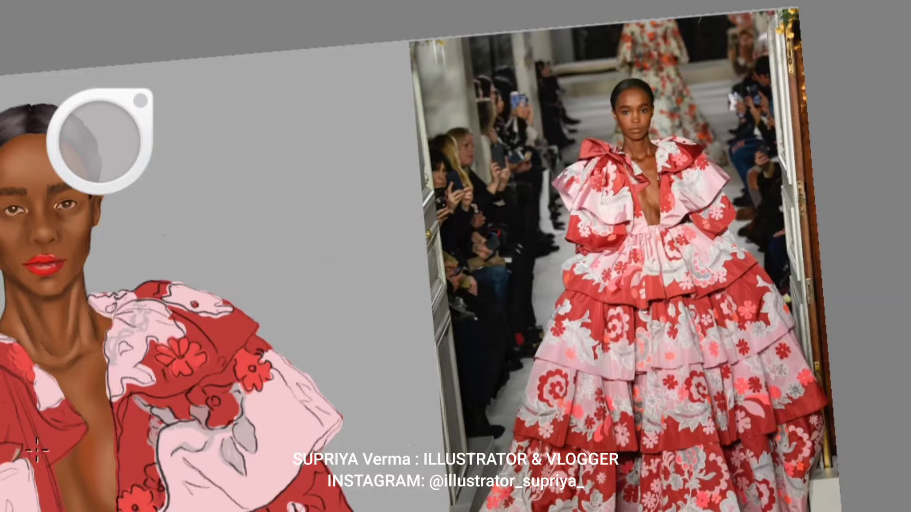
mouse_move(14, 449)
left_mouse_down()
mouse_move(37, 450)
mouse_move(7, 465)
left_mouse_up()
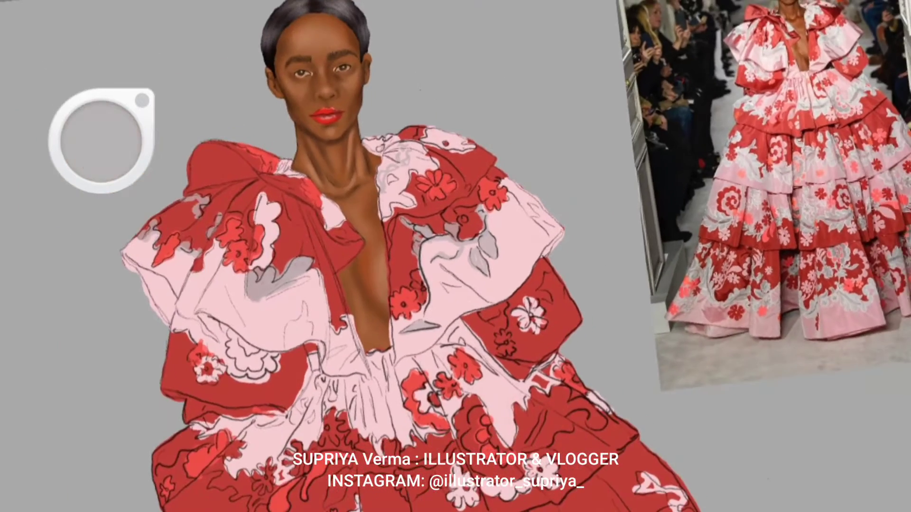
mouse_move(156, 463)
left_mouse_down()
mouse_move(299, 484)
mouse_move(474, 438)
mouse_move(545, 439)
mouse_move(598, 403)
left_mouse_up()
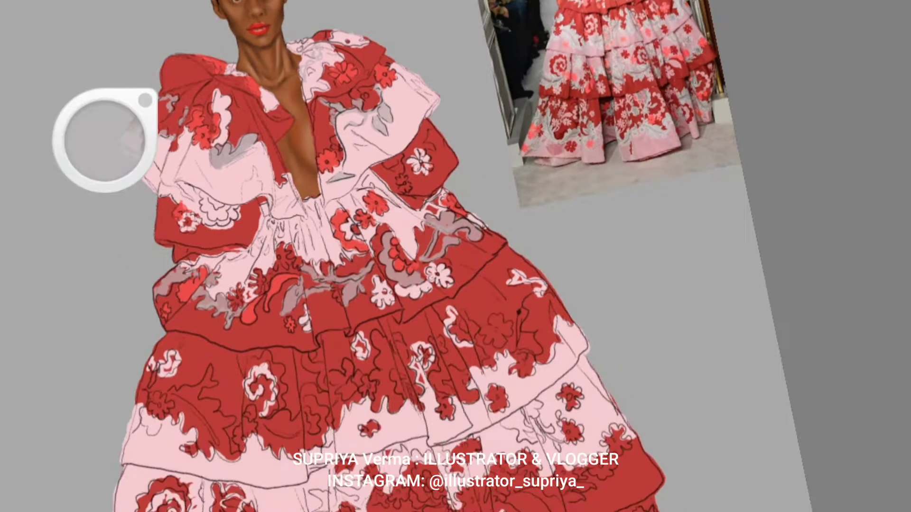
Paint grey shading over the right skirt, the red lower tier and the pink-red skirt edge
mouse_move(550, 299)
left_mouse_down()
mouse_move(531, 323)
mouse_move(545, 333)
mouse_move(556, 295)
mouse_move(493, 360)
mouse_move(465, 379)
mouse_move(441, 380)
mouse_move(423, 397)
mouse_move(382, 339)
left_mouse_up()
left_click_drag(315, 401, 266, 438)
left_click_drag(280, 355, 256, 403)
mouse_move(216, 396)
left_mouse_down()
mouse_move(189, 444)
mouse_move(237, 455)
left_mouse_up()
mouse_move(209, 401)
left_mouse_down()
mouse_move(182, 412)
mouse_move(228, 446)
left_mouse_up()
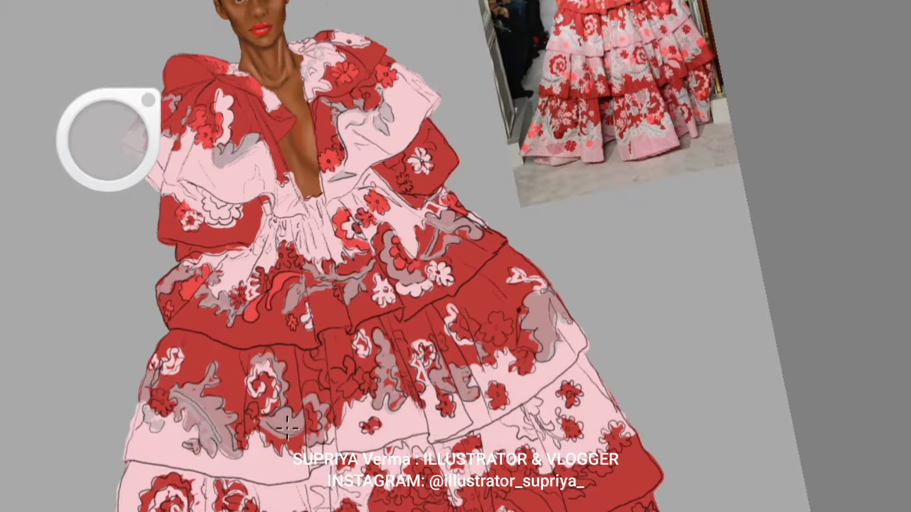
left_click_drag(287, 427, 280, 417)
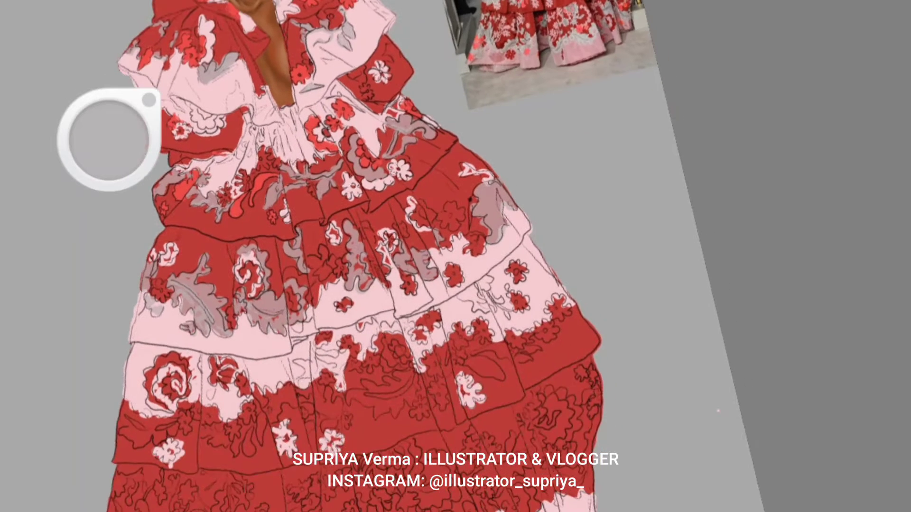
mouse_move(422, 346)
left_mouse_down()
mouse_move(351, 418)
mouse_move(429, 365)
left_mouse_up()
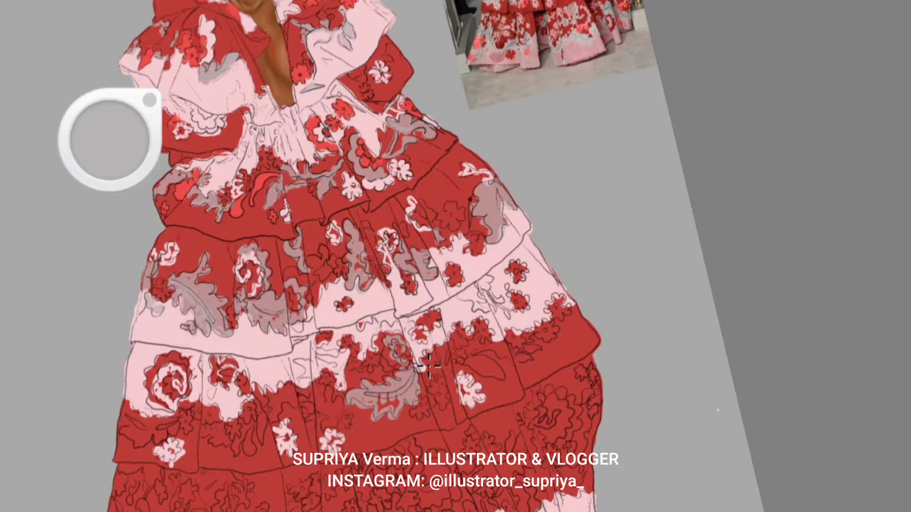
left_click_drag(563, 340, 546, 327)
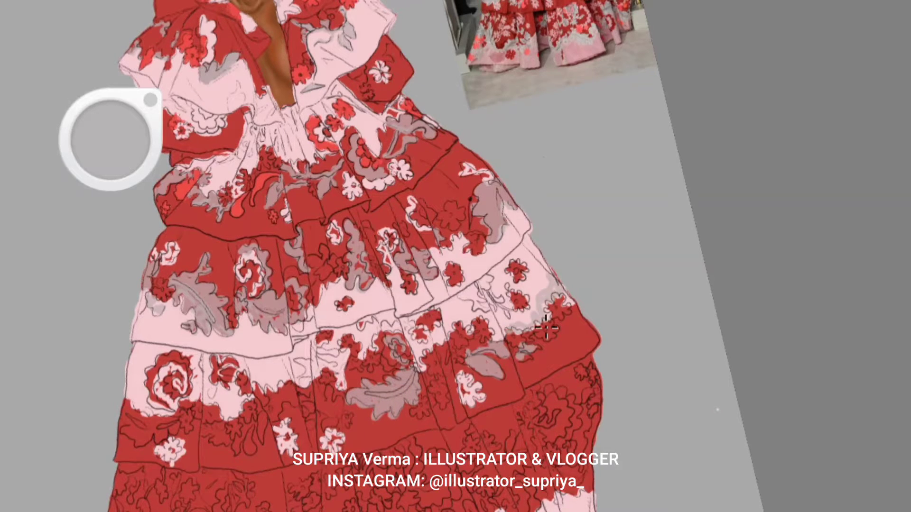
left_click_drag(332, 427, 338, 383)
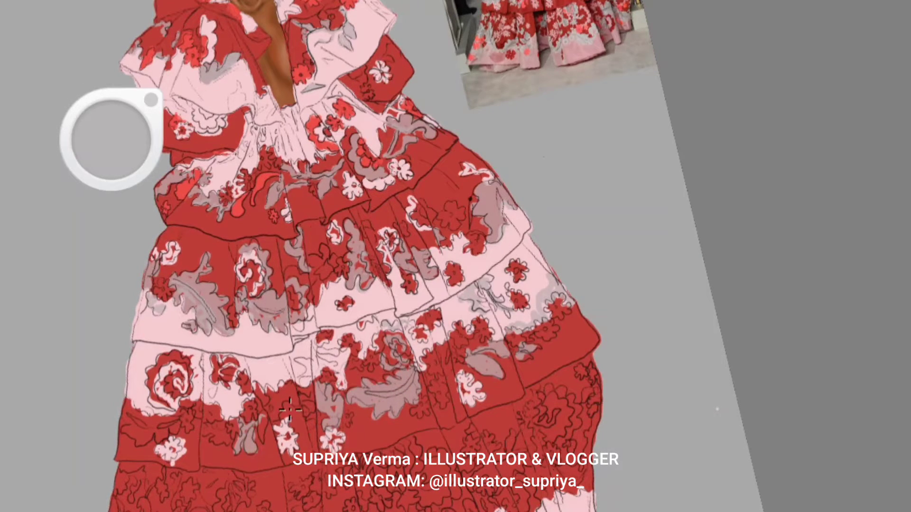
mouse_move(289, 409)
left_mouse_down()
mouse_move(261, 427)
mouse_move(299, 385)
mouse_move(218, 431)
mouse_move(179, 378)
mouse_move(163, 377)
left_mouse_up()
scroll(171, 417, "down", 3)
Shade the lower-left red skirt band in grey
left_click_drag(181, 460, 211, 462)
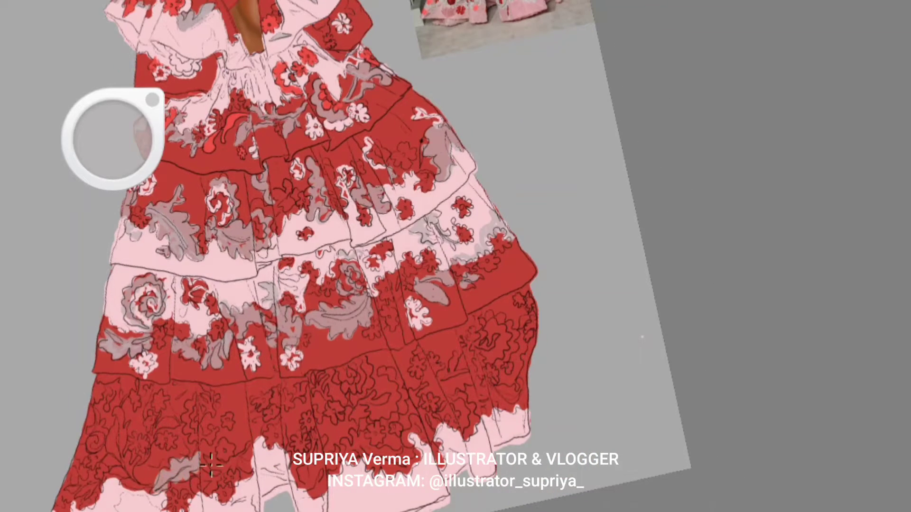
left_click_drag(142, 493, 116, 408)
left_click_drag(100, 472, 64, 505)
left_click_drag(95, 453, 189, 417)
left_click_drag(147, 384, 233, 467)
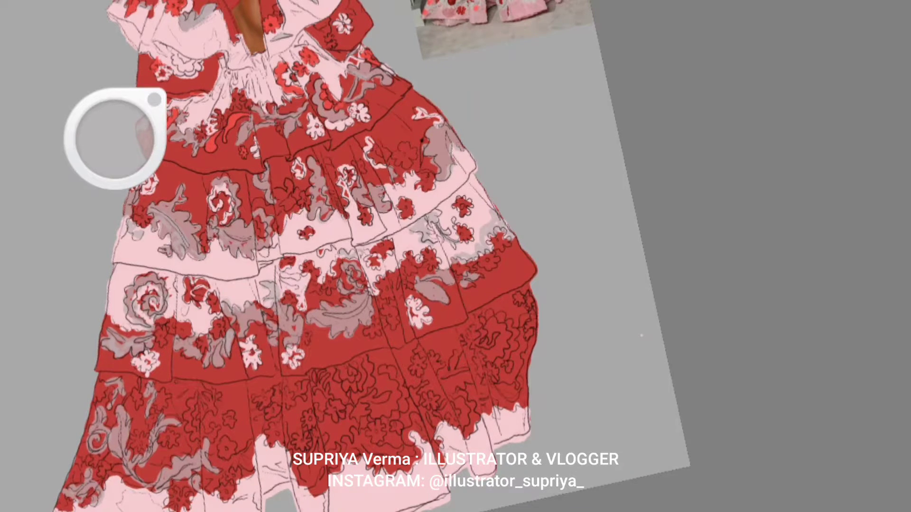
mouse_move(268, 446)
left_mouse_down()
mouse_move(216, 486)
mouse_move(209, 387)
mouse_move(171, 482)
left_mouse_up()
Add grey shading along the red hem and across the lower band's middle and right parts
mouse_move(301, 416)
left_mouse_down()
mouse_move(309, 479)
mouse_move(418, 446)
left_mouse_up()
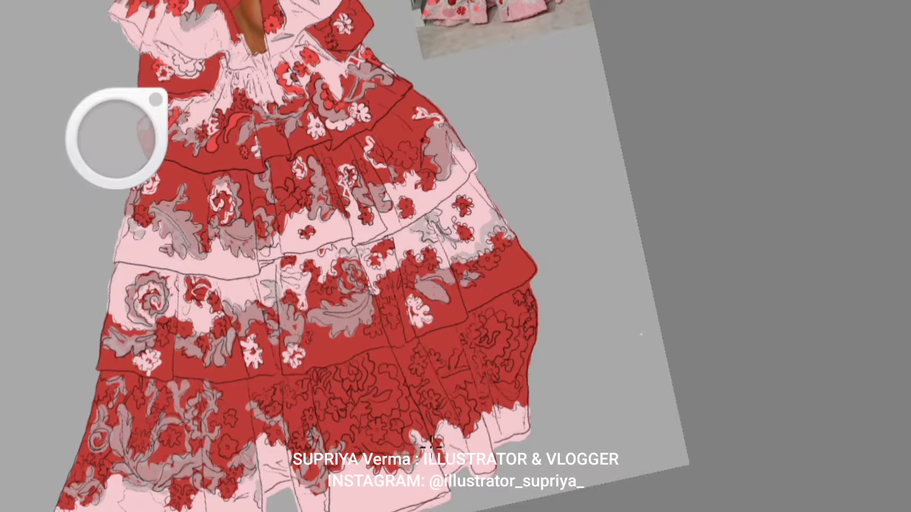
left_click_drag(332, 455, 399, 431)
left_click_drag(366, 469, 382, 432)
left_click_drag(375, 351, 351, 400)
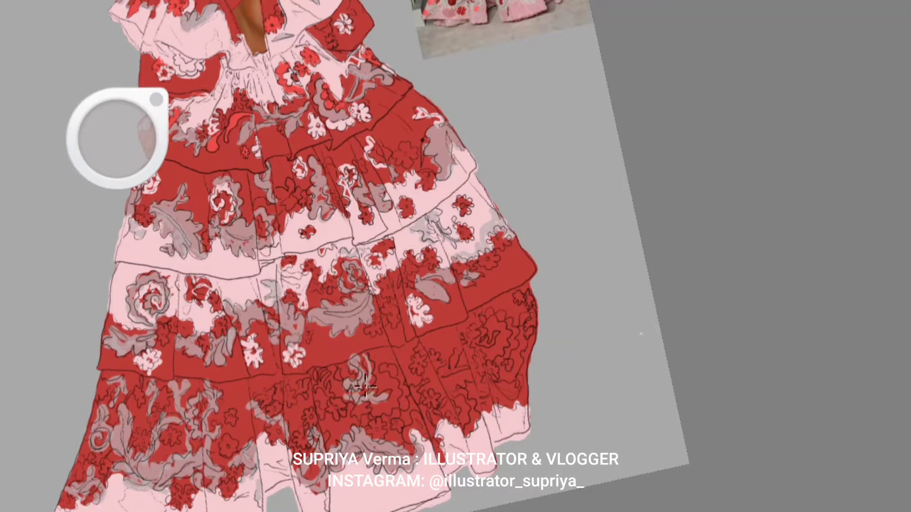
left_click_drag(332, 370, 299, 400)
mouse_move(417, 377)
left_mouse_down()
mouse_move(394, 417)
mouse_move(432, 441)
mouse_move(441, 370)
left_mouse_up()
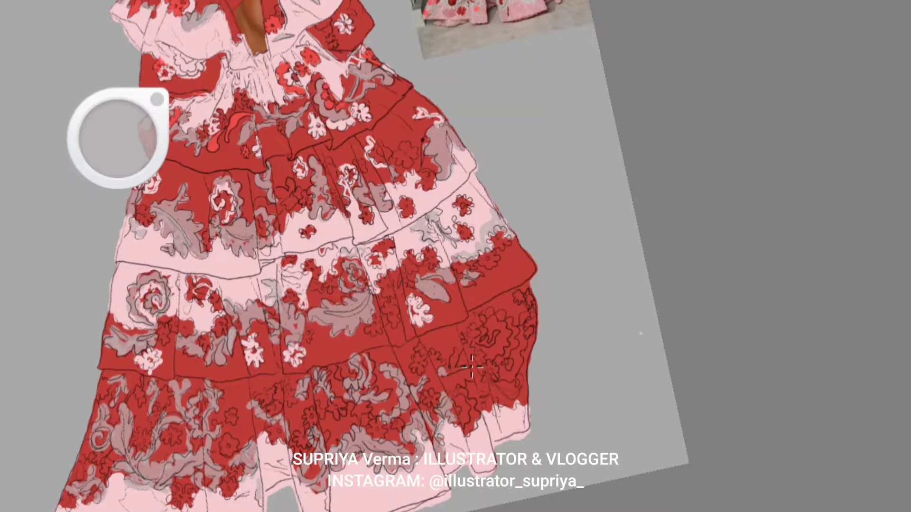
left_click_drag(474, 341, 456, 431)
mouse_move(503, 310)
left_mouse_down()
mouse_move(489, 379)
mouse_move(537, 378)
mouse_move(535, 301)
left_mouse_up()
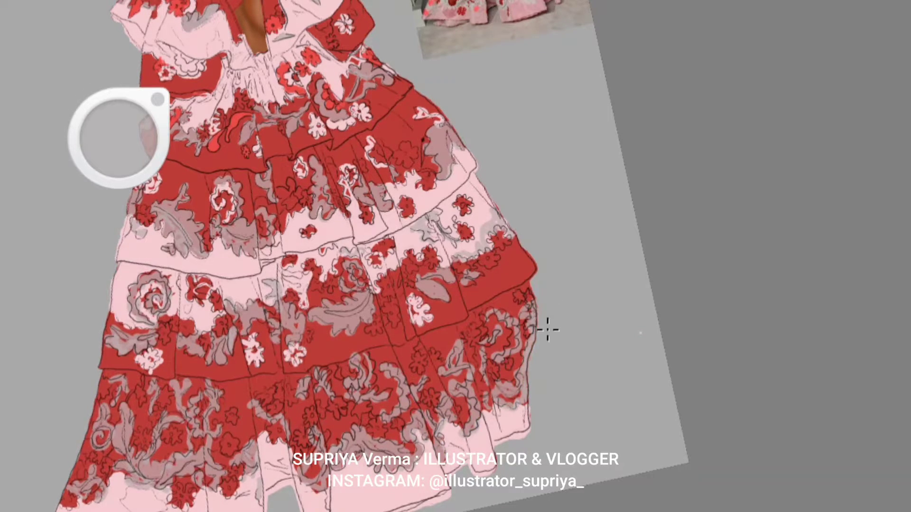
scroll(303, 256, "down", 2)
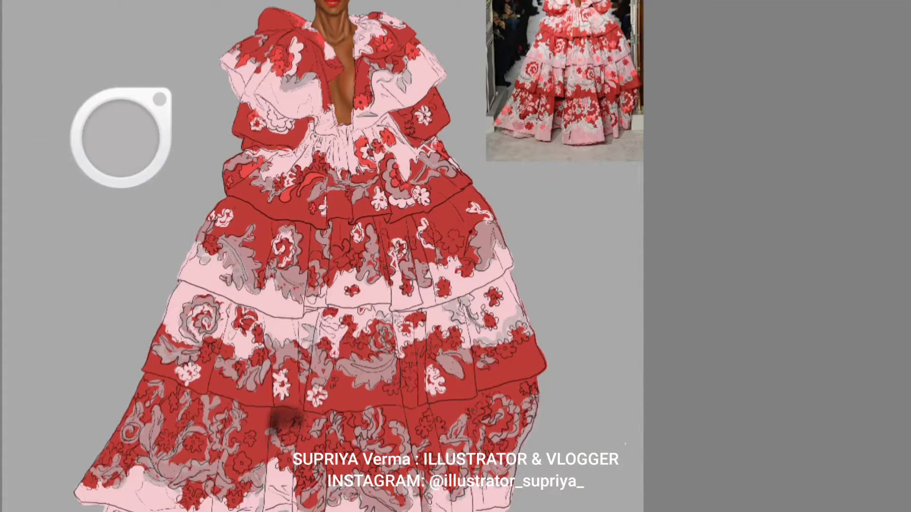
Undo a dark smudge and deepen the shadows across the lower skirt, left and right
key("ctrl+z")
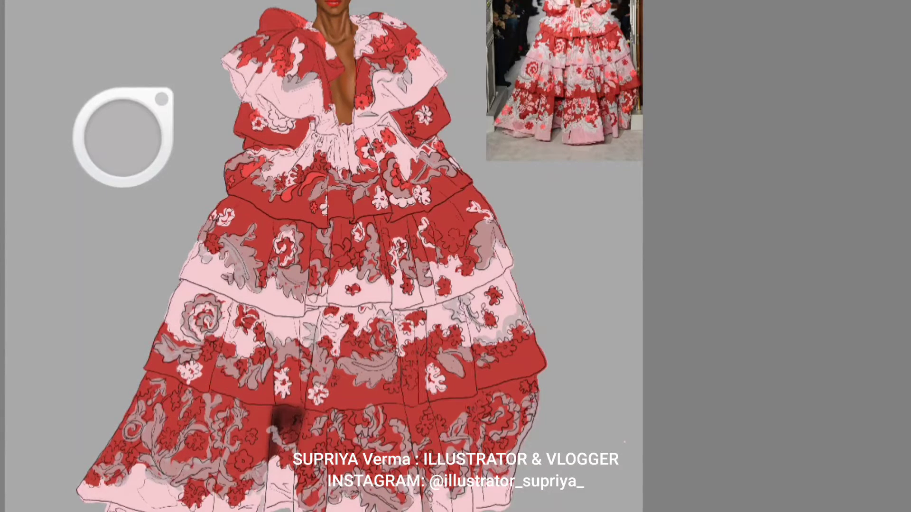
left_click_drag(275, 427, 273, 486)
left_click_drag(418, 407, 424, 502)
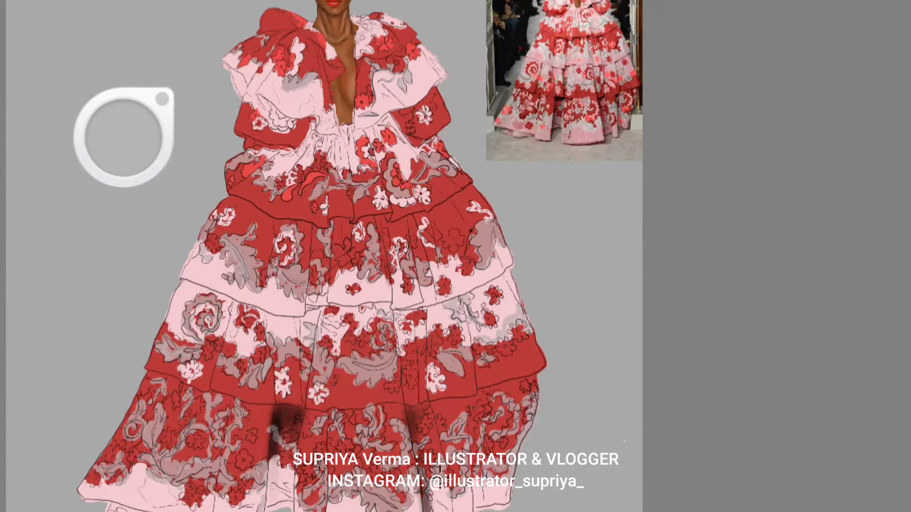
mouse_move(474, 411)
left_mouse_down()
mouse_move(477, 510)
mouse_move(470, 448)
left_mouse_up()
left_click_drag(479, 424, 494, 505)
left_click_drag(220, 399, 223, 476)
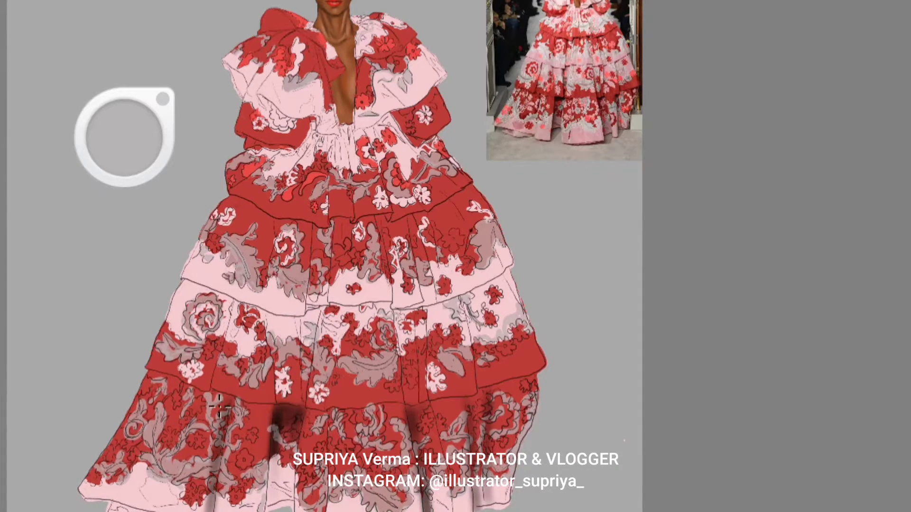
left_click_drag(186, 412, 180, 498)
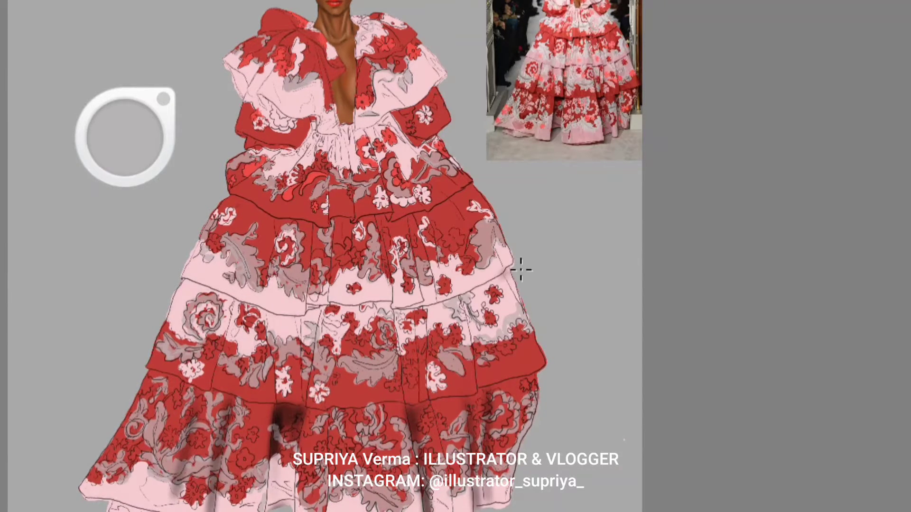
Shade the lower edges and folds of the middle and pink tiers
mouse_move(512, 272)
left_mouse_down()
mouse_move(394, 310)
mouse_move(422, 401)
left_mouse_up()
left_click_drag(487, 287, 474, 387)
mouse_move(397, 306)
left_mouse_down()
mouse_move(322, 308)
mouse_move(185, 284)
left_mouse_up()
left_click_drag(308, 322, 218, 292)
left_click_drag(218, 306, 221, 391)
left_click_drag(308, 308, 310, 394)
left_click_drag(401, 313, 404, 408)
left_click_drag(361, 314, 361, 389)
Shade down the lower tiers' folds and along the red tier's lower edge
left_click_drag(306, 310, 308, 397)
left_click_drag(425, 317, 422, 391)
left_click_drag(474, 311, 472, 345)
mouse_move(529, 374)
left_mouse_down()
mouse_move(469, 405)
mouse_move(444, 509)
mouse_move(313, 410)
mouse_move(154, 367)
left_mouse_up()
mouse_move(275, 407)
left_mouse_down()
mouse_move(207, 387)
mouse_move(114, 487)
left_mouse_up()
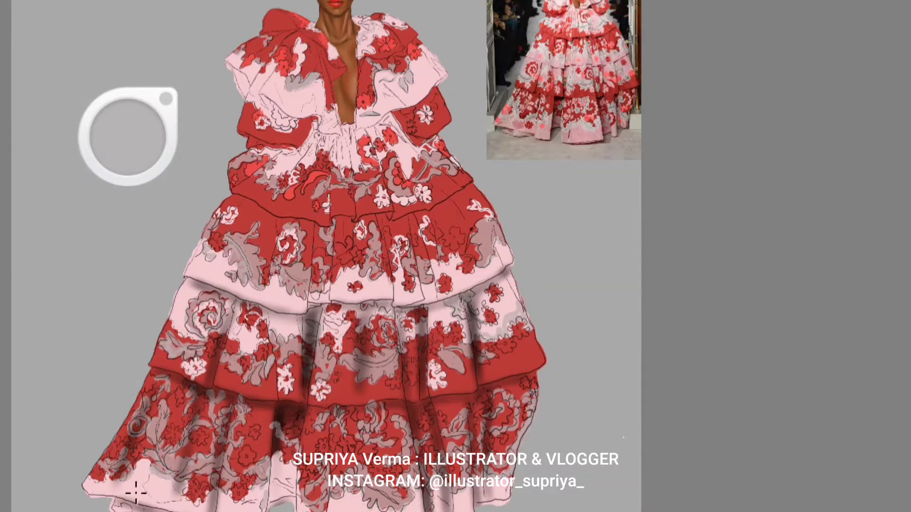
Add shadows to the lower-right folds, a middle tier fold and the upper tier edge
left_click_drag(444, 422, 446, 507)
left_click_drag(470, 398, 477, 497)
left_click_drag(316, 228, 313, 304)
left_click_drag(468, 188, 387, 225)
left_click_drag(365, 224, 426, 217)
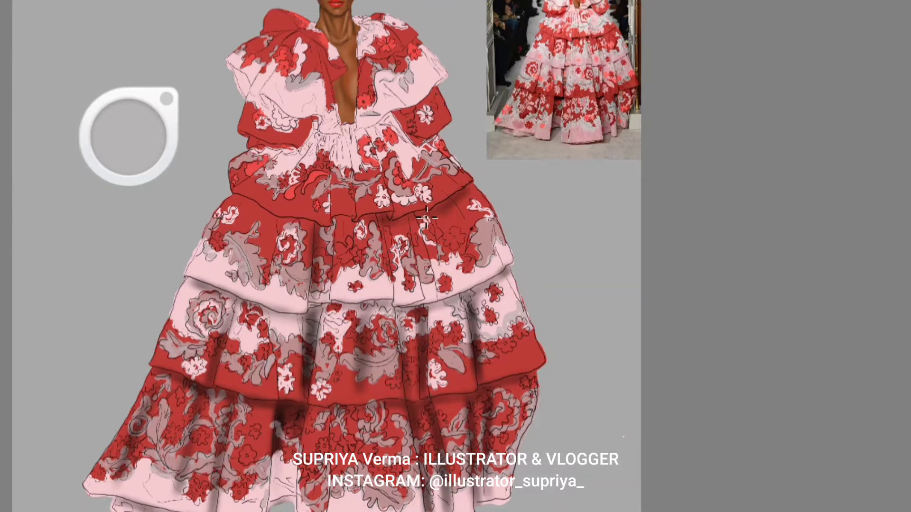
Shade the upper tier's top edge and its vertical folds
left_click_drag(327, 222, 232, 197)
left_click_drag(280, 228, 266, 294)
left_click_drag(327, 221, 333, 298)
left_click_drag(394, 221, 399, 306)
left_click_drag(422, 211, 427, 294)
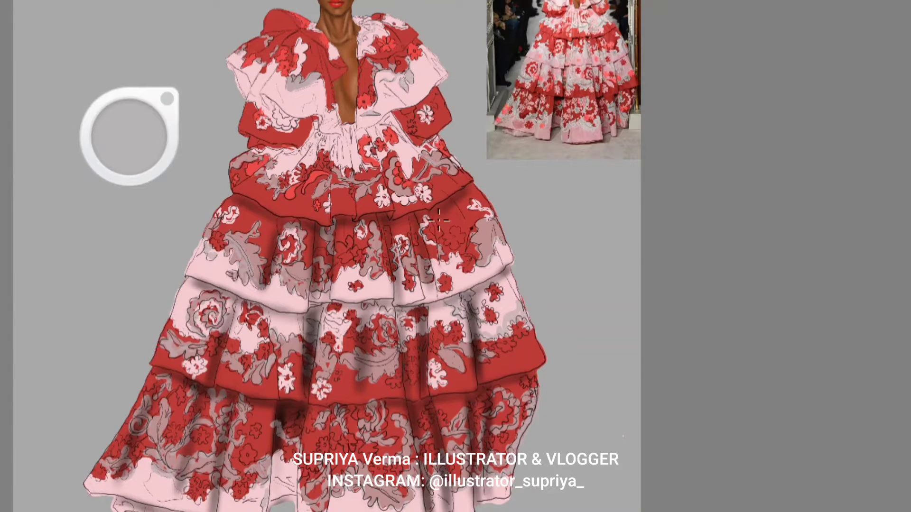
left_click_drag(467, 185, 470, 275)
Shade the gathered folds below the waist and the left sleeve ruffle
left_click_drag(389, 133, 394, 213)
left_click_drag(424, 145, 448, 181)
mouse_move(351, 129)
left_mouse_down()
mouse_move(354, 190)
mouse_move(327, 183)
left_mouse_up()
mouse_move(313, 142)
left_mouse_down()
mouse_move(272, 168)
mouse_move(256, 140)
left_mouse_up()
left_click_drag(299, 100, 268, 124)
left_click_drag(341, 116, 289, 145)
left_click_drag(240, 71, 295, 98)
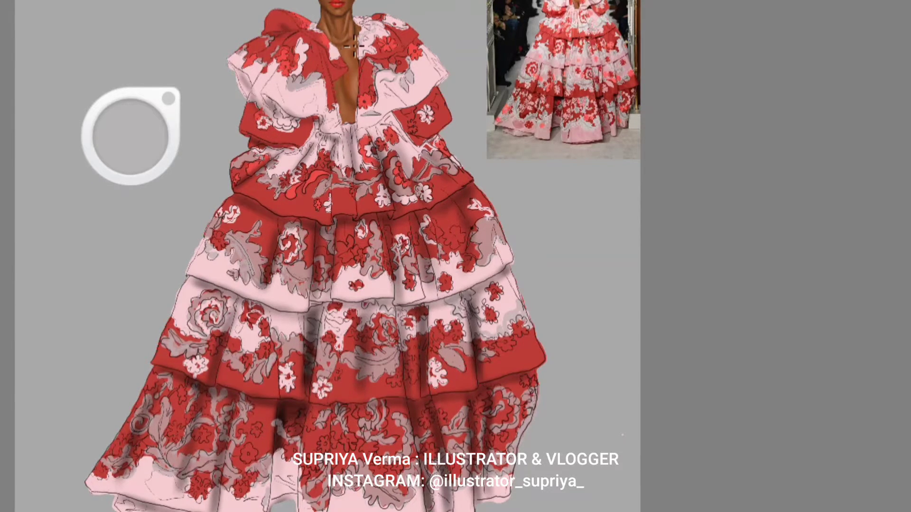
Darken the sleeve and collar ruffles and deepen the waist gather shadows
left_click_drag(316, 47, 330, 107)
mouse_move(268, 39)
left_mouse_down()
mouse_move(301, 87)
mouse_move(287, 94)
left_mouse_up()
left_click_drag(361, 21, 403, 43)
left_click_drag(366, 57, 368, 109)
mouse_move(377, 34)
left_mouse_down()
mouse_move(397, 51)
mouse_move(405, 138)
mouse_move(399, 156)
left_mouse_up()
mouse_move(353, 162)
left_mouse_down()
mouse_move(356, 211)
mouse_move(330, 228)
left_mouse_up()
left_click_drag(284, 128, 323, 194)
left_click_drag(346, 126, 332, 175)
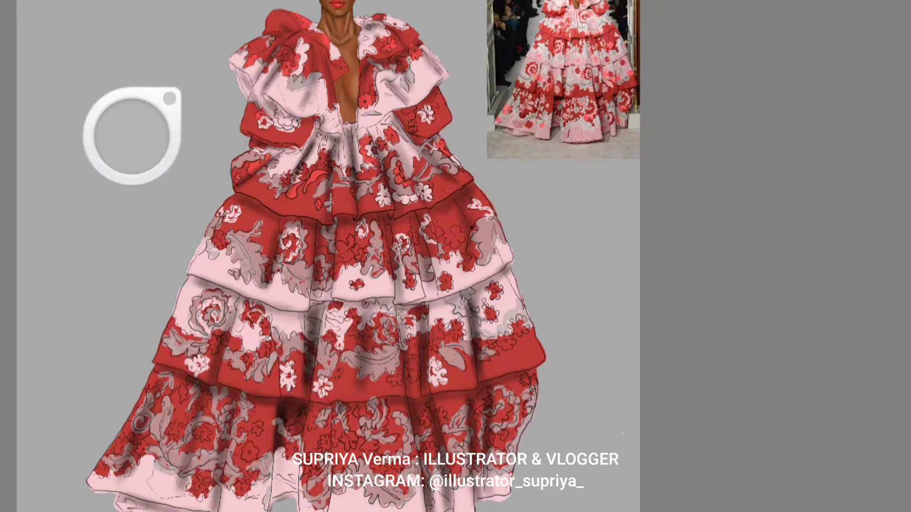
left_click_drag(317, 43, 309, 104)
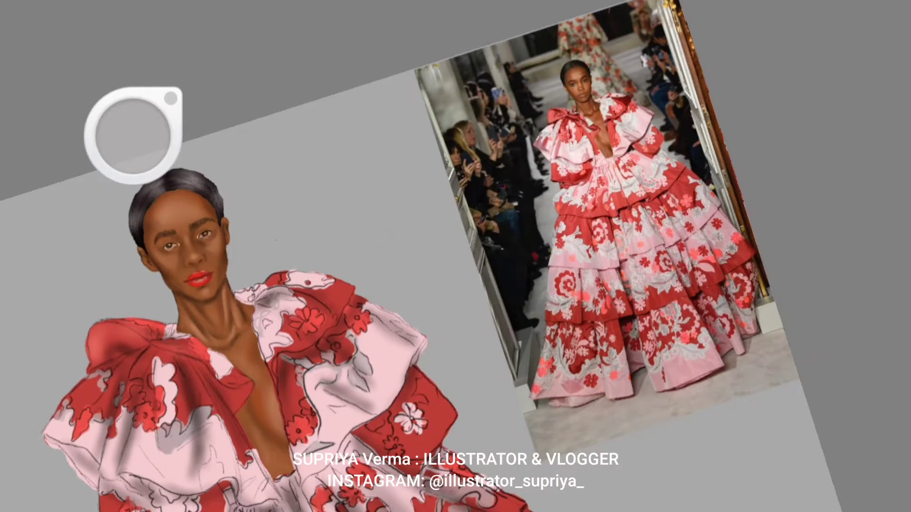
Blend the shading on the bodice pleats, sleeve and bow
left_click_drag(254, 384, 223, 408)
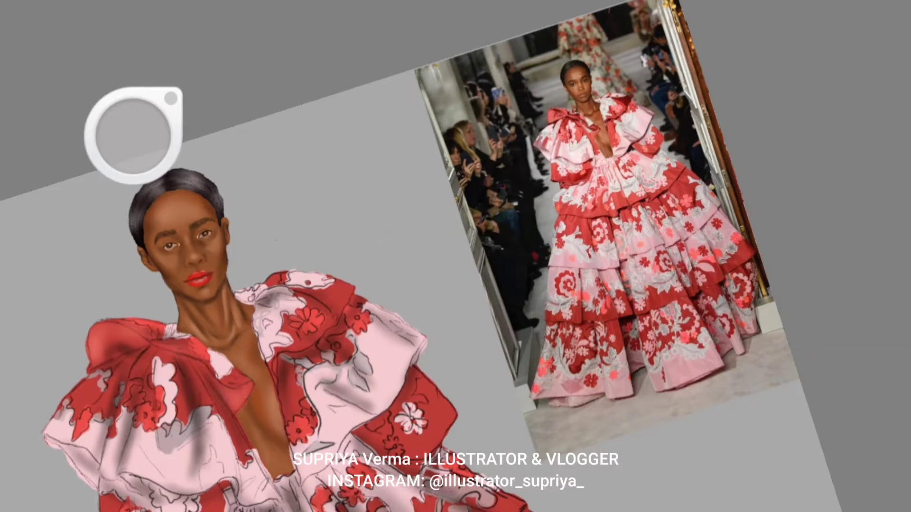
left_click_drag(455, 384, 425, 436)
left_click_drag(251, 374, 199, 460)
left_click_drag(147, 361, 129, 383)
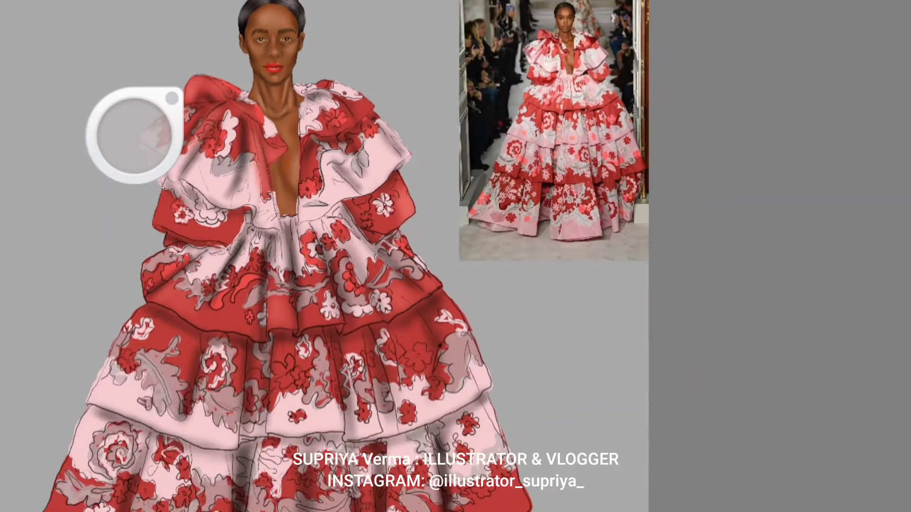
Soften the lower tiers and left sleeve ruffle, and shade the skirt hem darker pink
left_click_drag(195, 334, 180, 380)
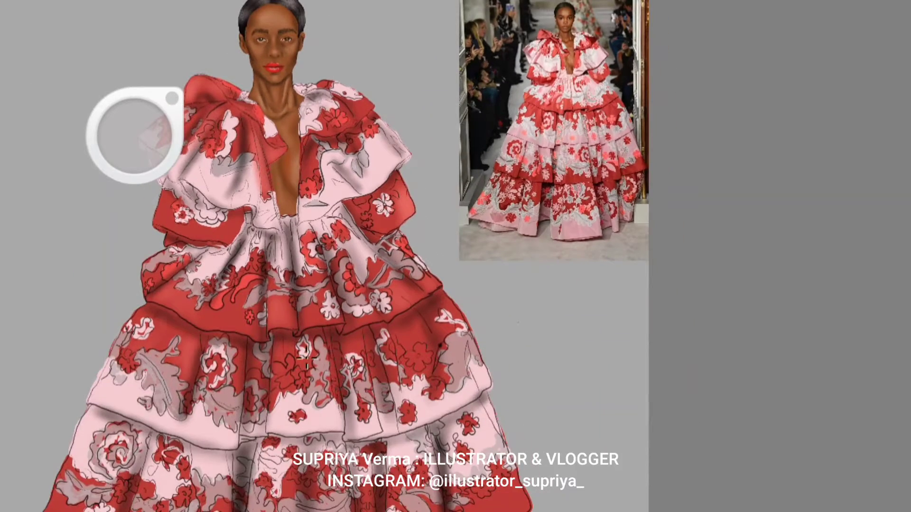
left_click_drag(280, 348, 278, 401)
left_click_drag(413, 341, 408, 372)
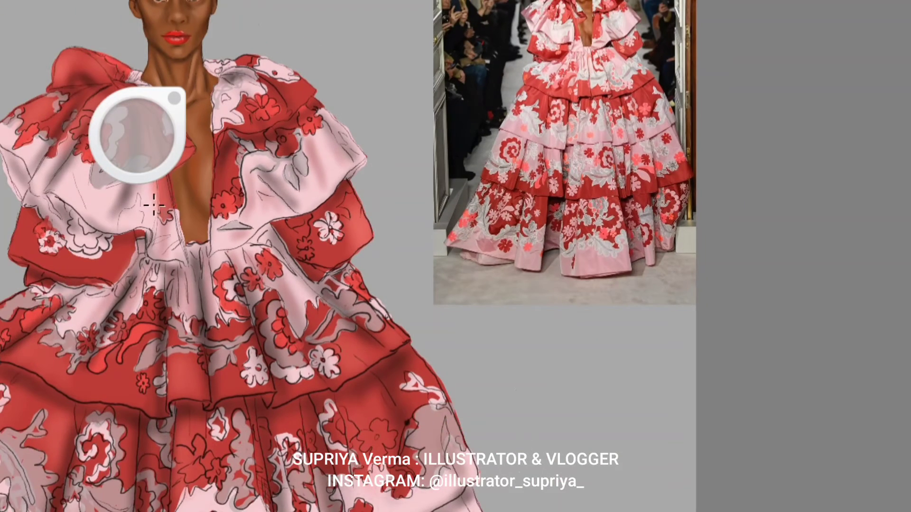
left_click_drag(128, 209, 98, 314)
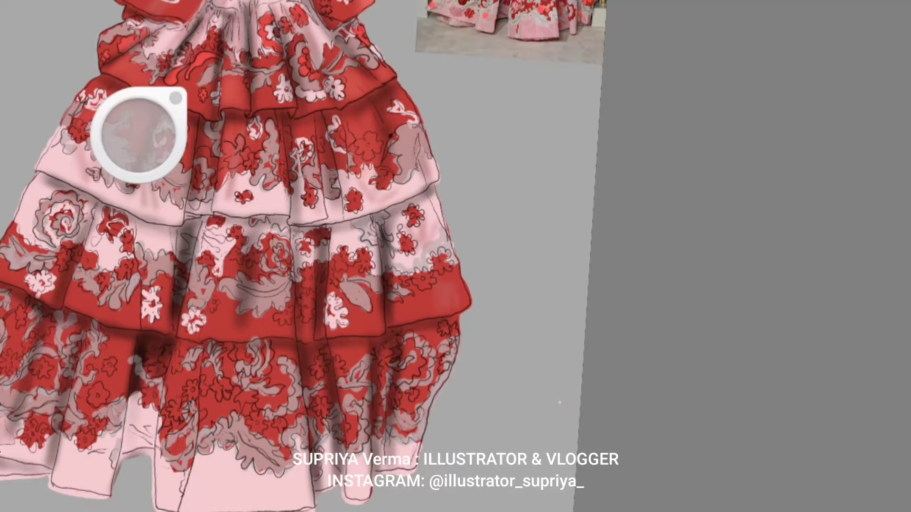
mouse_move(338, 467)
left_mouse_down()
mouse_move(234, 459)
mouse_move(223, 493)
left_mouse_up()
left_click_drag(247, 450, 86, 460)
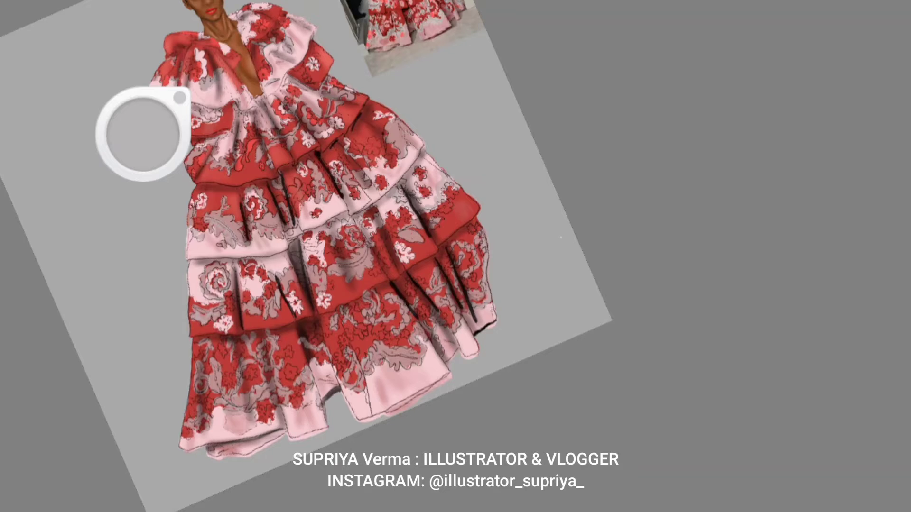
Paint darker shadows into the dress folds, including a lower skirt fold
mouse_move(489, 332)
left_mouse_down()
mouse_move(467, 297)
mouse_move(420, 285)
left_mouse_up()
left_click_drag(441, 336, 399, 299)
left_click_drag(308, 341, 327, 393)
left_click_drag(299, 308, 290, 263)
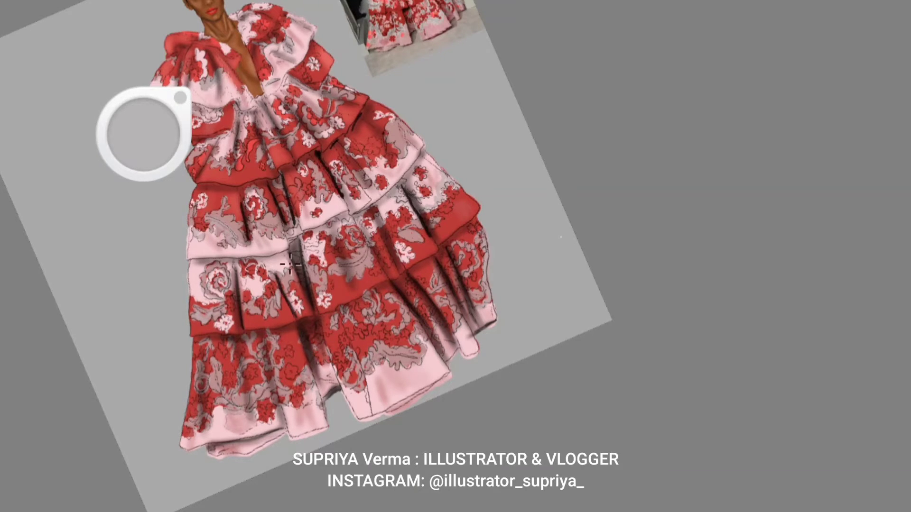
left_click_drag(353, 213, 327, 143)
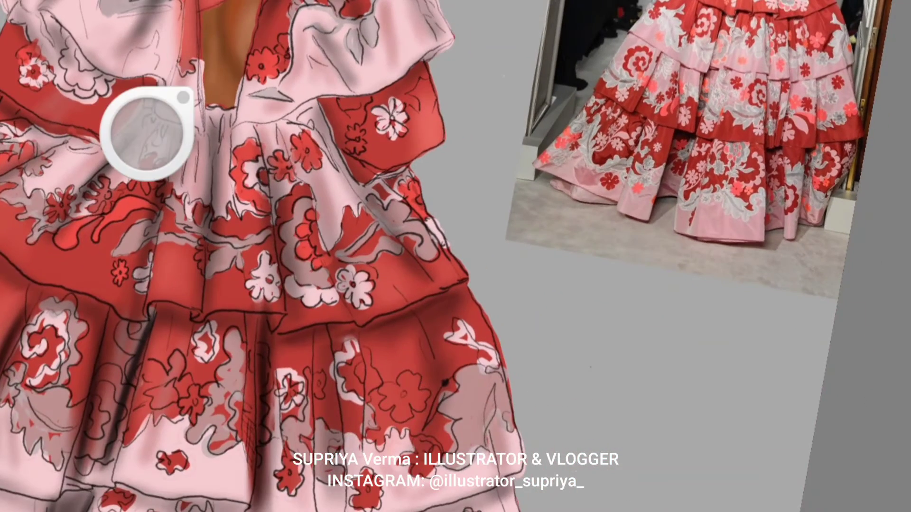
Fill the central and lower-left skirt flower motifs with coral
left_click_drag(391, 387, 427, 424)
mouse_move(142, 361)
left_mouse_down()
mouse_move(185, 369)
mouse_move(197, 410)
left_mouse_up()
left_click_drag(112, 374, 116, 455)
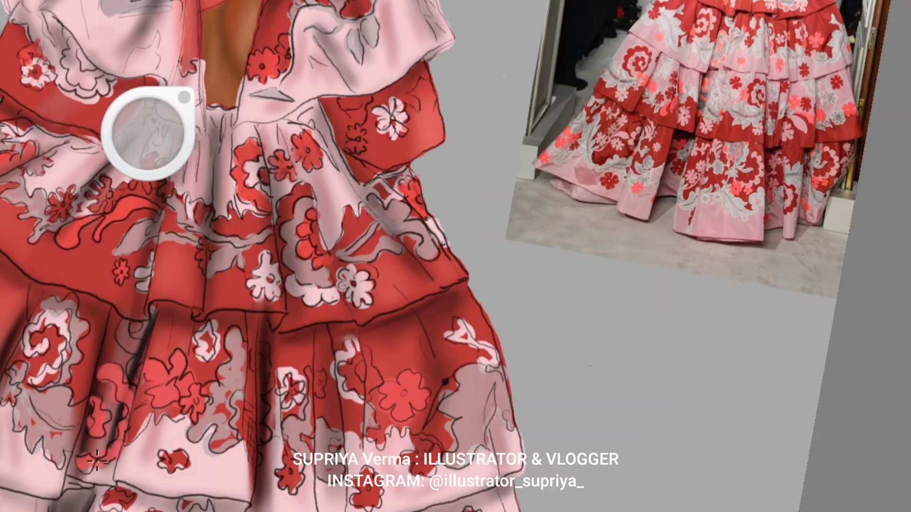
left_click_drag(128, 323, 133, 381)
left_click_drag(62, 332, 19, 374)
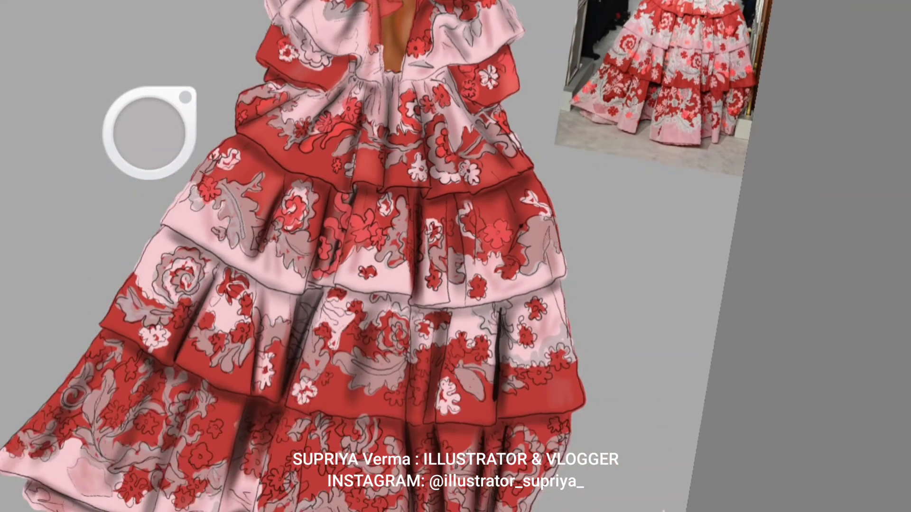
Fill more lower-left and right-tier flowers with coral, then begin the signature beside the skirt
left_click_drag(142, 375, 166, 391)
mouse_move(194, 448)
left_mouse_down()
mouse_move(216, 464)
mouse_move(202, 507)
left_mouse_up()
left_click_drag(246, 453, 263, 472)
left_click_drag(268, 475, 301, 458)
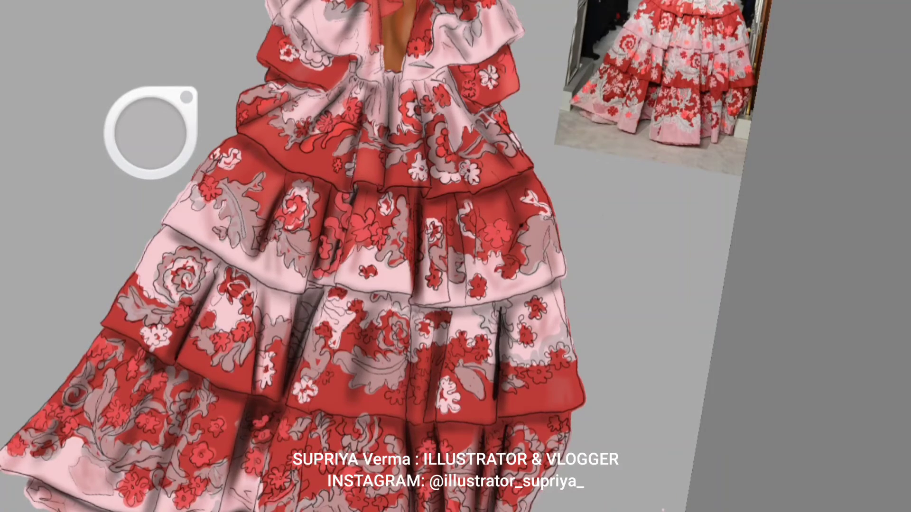
left_click_drag(539, 372, 559, 356)
left_click_drag(521, 332, 533, 306)
left_click_drag(355, 318, 372, 330)
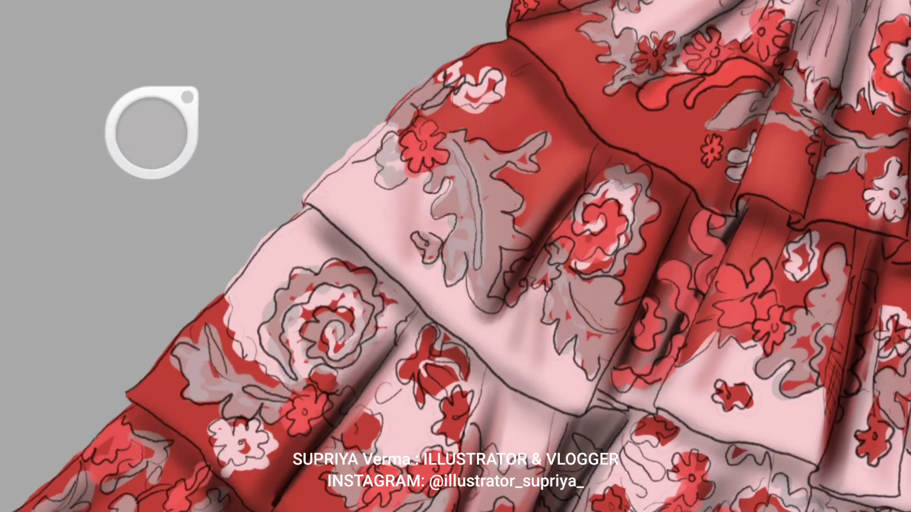
mouse_move(104, 375)
left_mouse_down()
mouse_move(190, 304)
mouse_move(342, 136)
mouse_move(439, 66)
left_mouse_up()
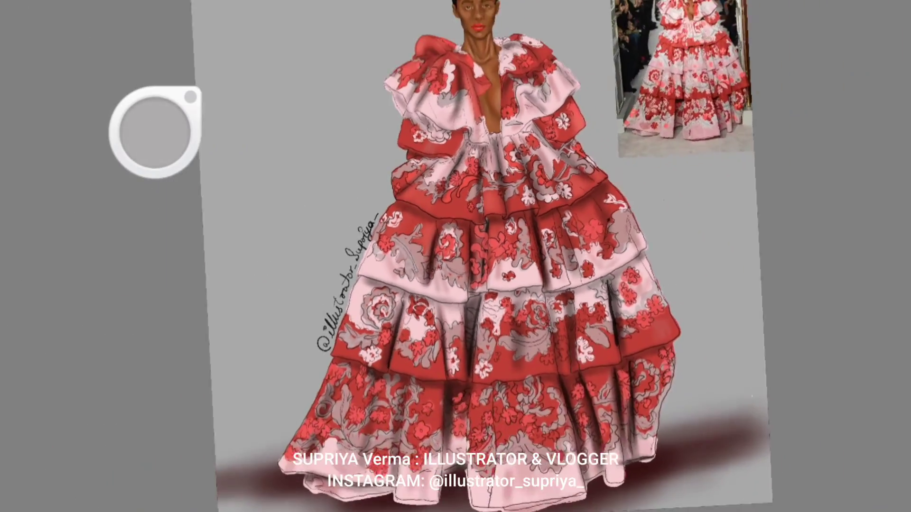